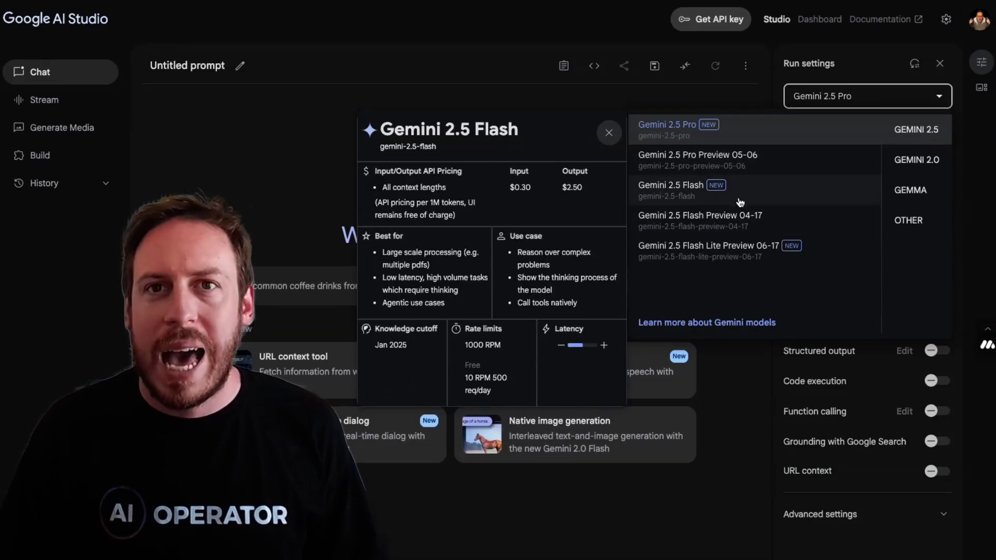
# Step: Compare the models in the Gemini 2.5, Gemini 2.0, Gemma and Other families, and select Gemini 2.5 Pro Preview 05-06
pyautogui.click(917, 166)
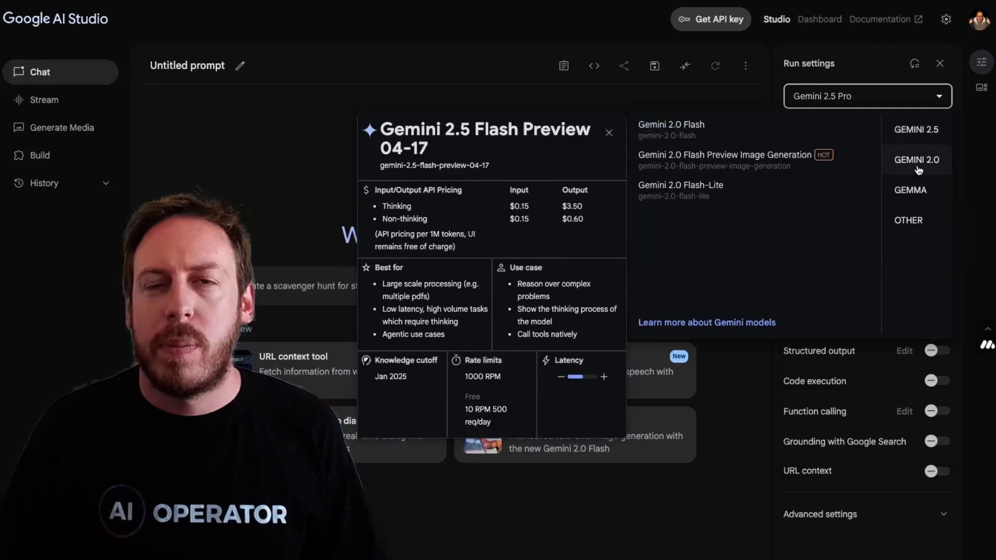
pyautogui.click(918, 200)
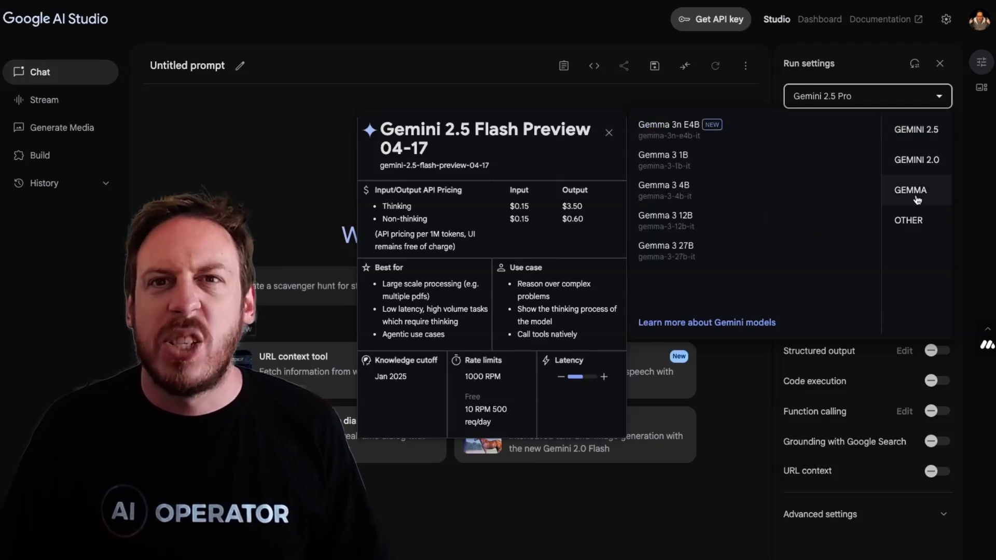
pyautogui.click(913, 221)
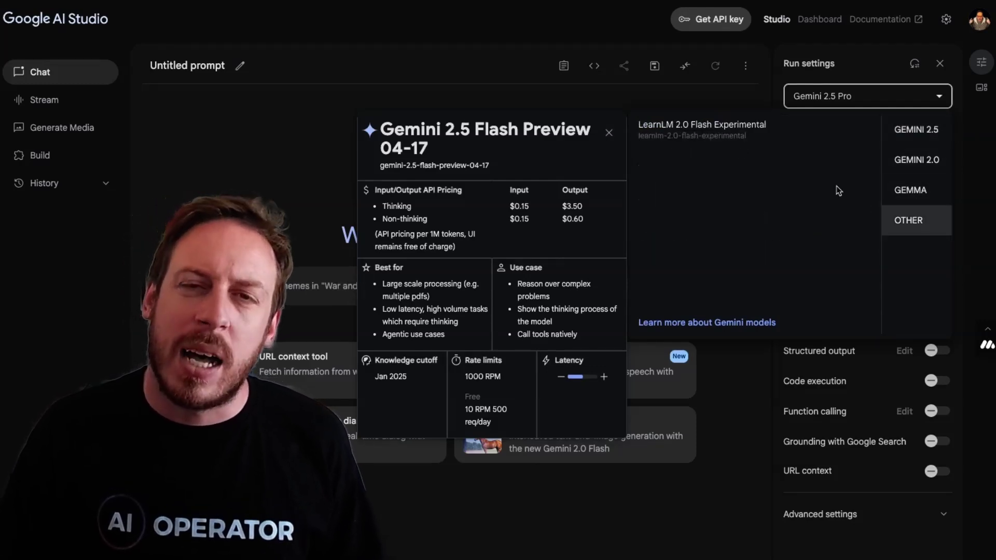
pyautogui.click(916, 130)
pyautogui.moveTo(767, 137)
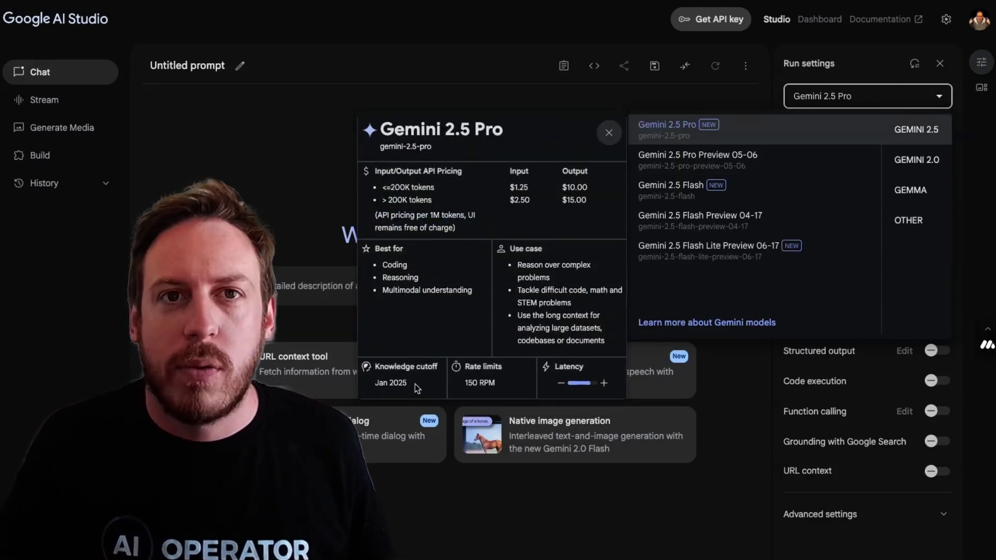
pyautogui.moveTo(737, 167)
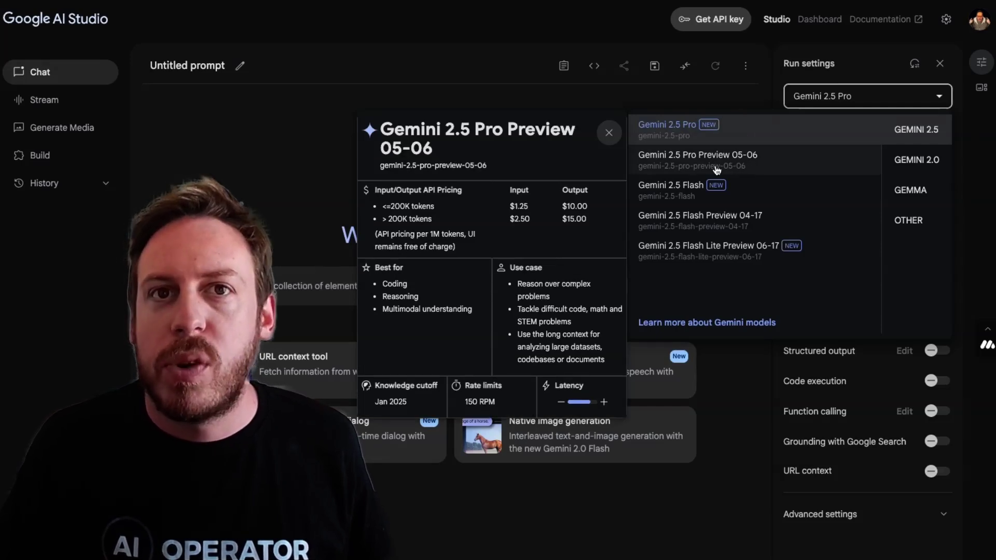
pyautogui.click(717, 170)
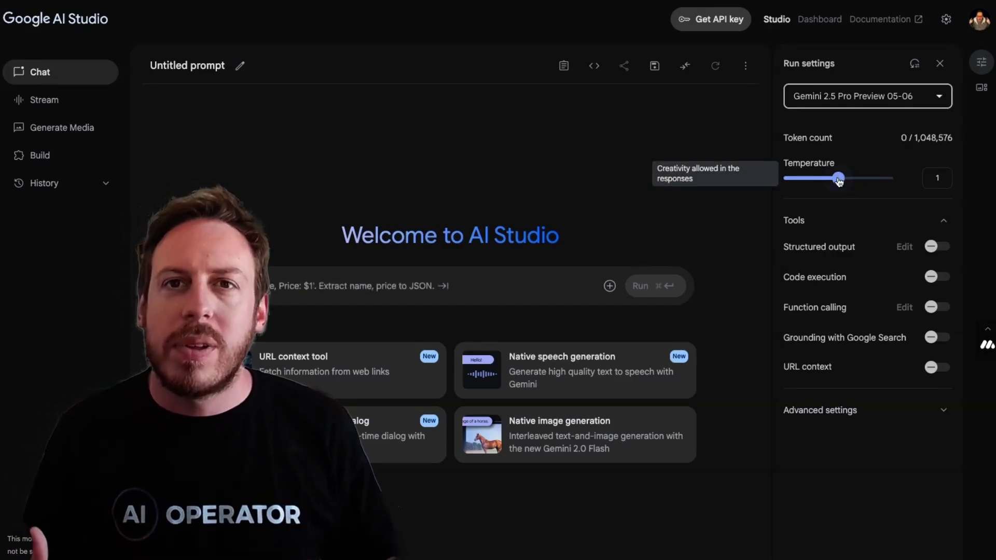
# Step: Set the temperature to 0.7 and check the advanced settings, leaving the tools and advanced sections collapsed
pyautogui.moveTo(839, 180)
pyautogui.mouseDown()
pyautogui.moveTo(851, 180)
pyautogui.moveTo(823, 180)
pyautogui.mouseUp()
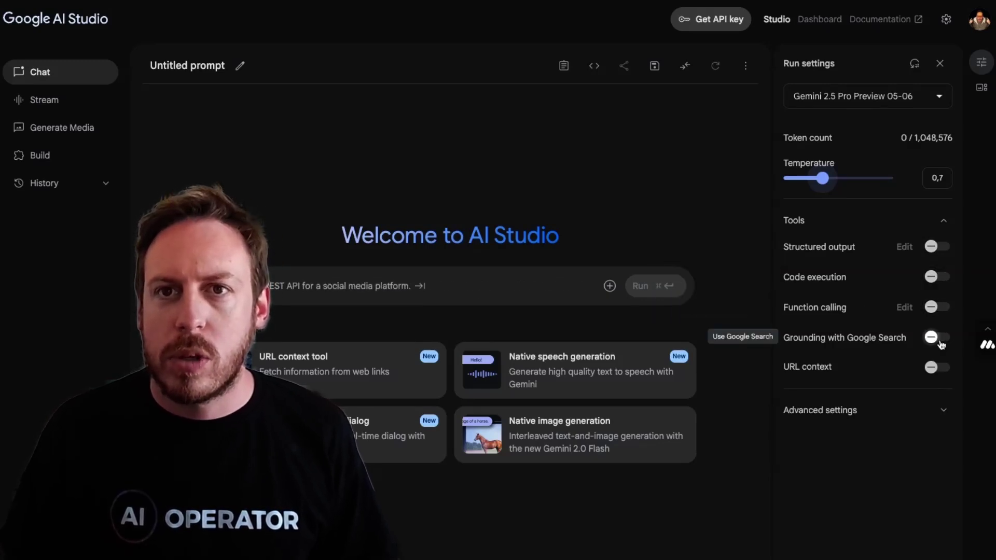
pyautogui.click(942, 412)
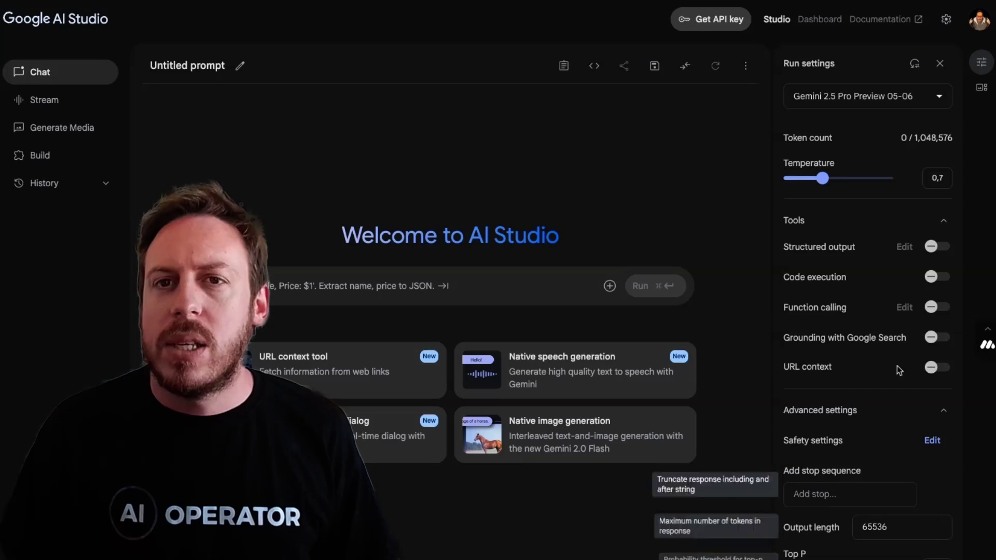
pyautogui.click(932, 413)
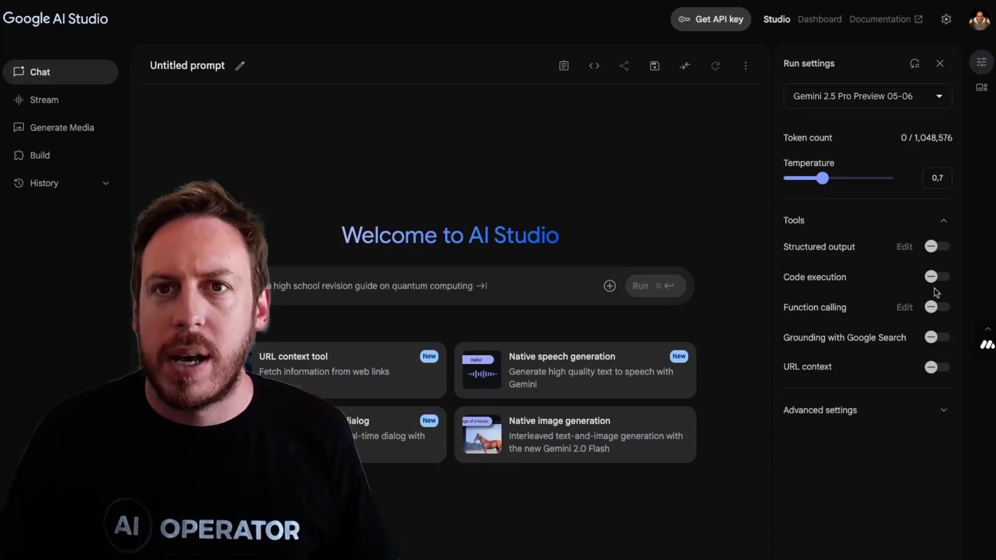
pyautogui.click(930, 226)
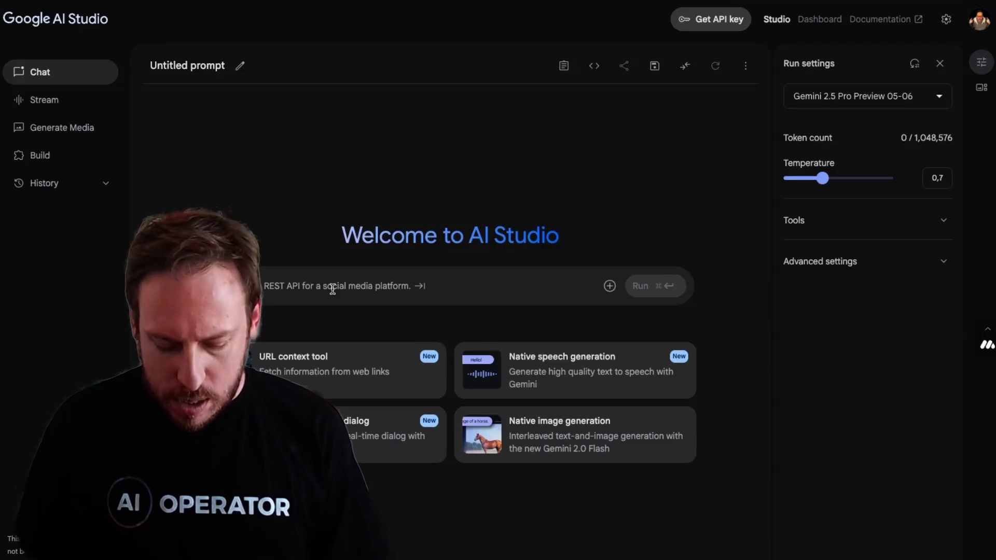
# Step: Attach the copied YouTube video about Google's future updates to the prompt and run it
pyautogui.press('super+v')
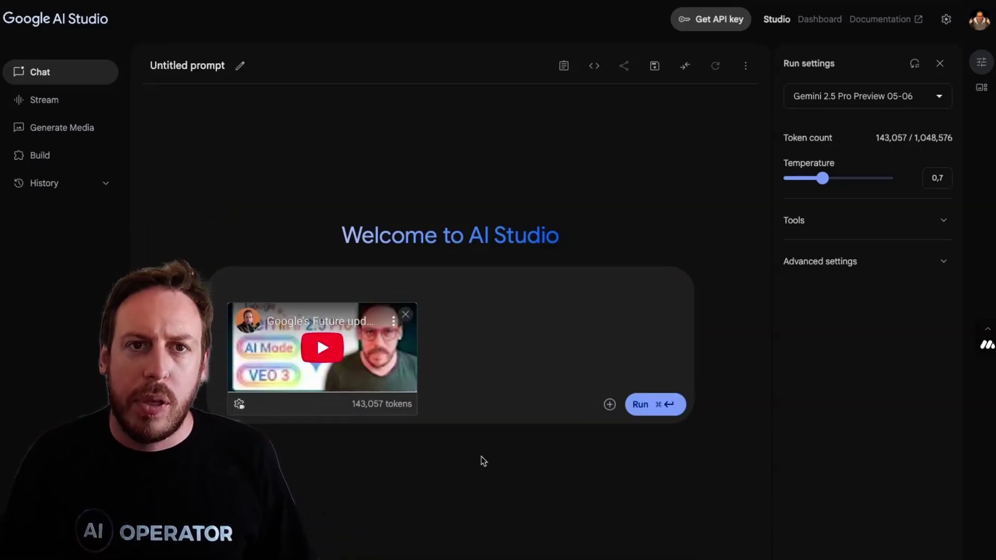
pyautogui.click(628, 411)
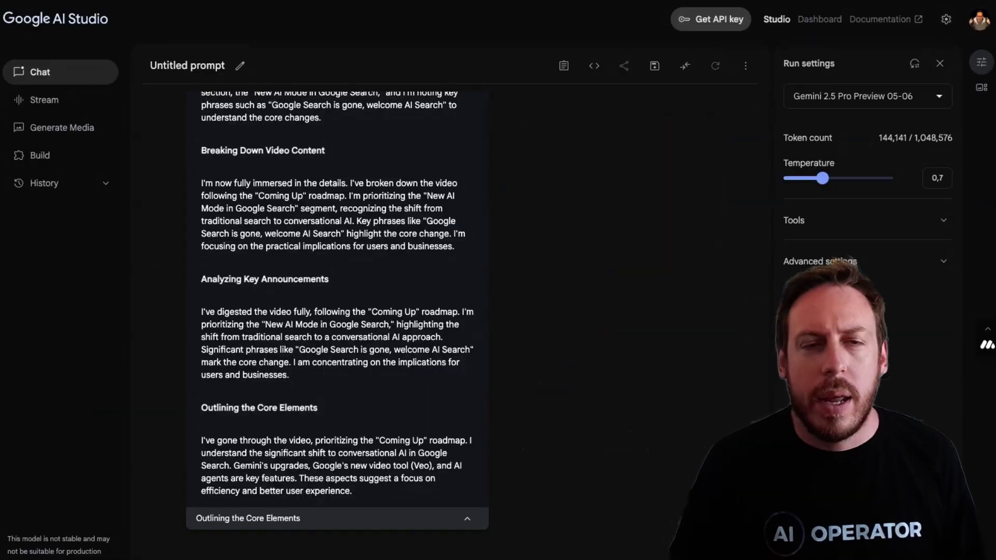
# Step: Read through the model's thinking and its full summary of the video's key Google AI announcements, implications and advice
pyautogui.scroll(5, 547, 346)
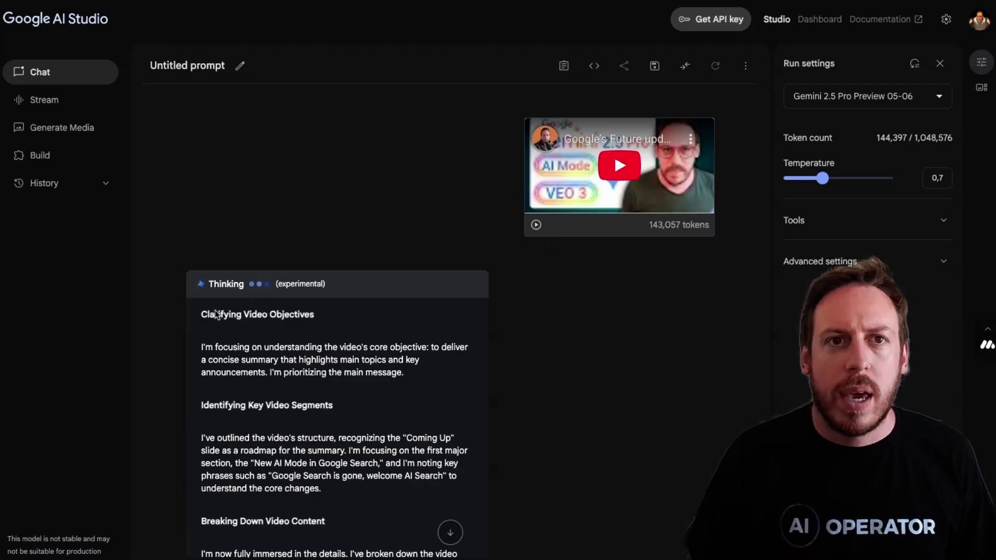
pyautogui.scroll(-5, 367, 413)
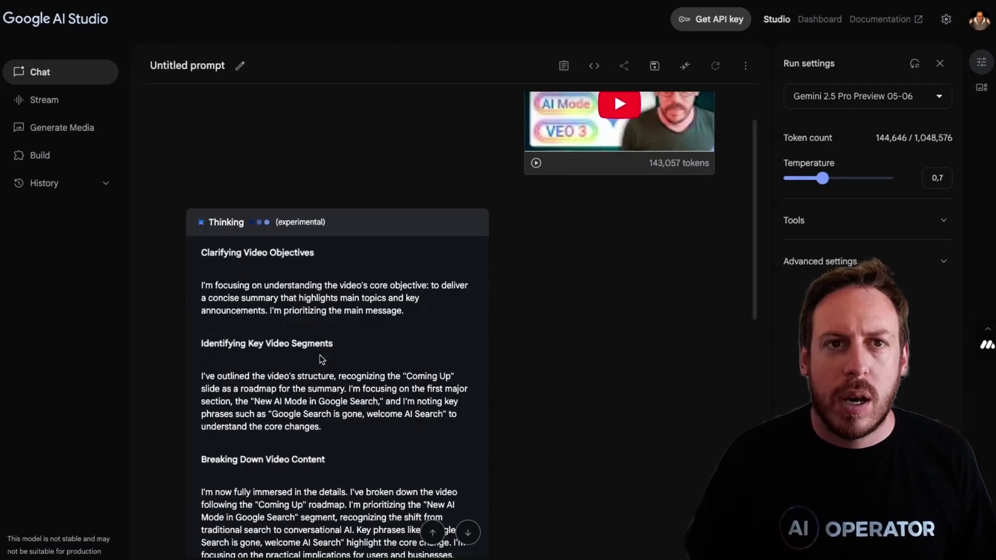
pyautogui.scroll(-3, 406, 415)
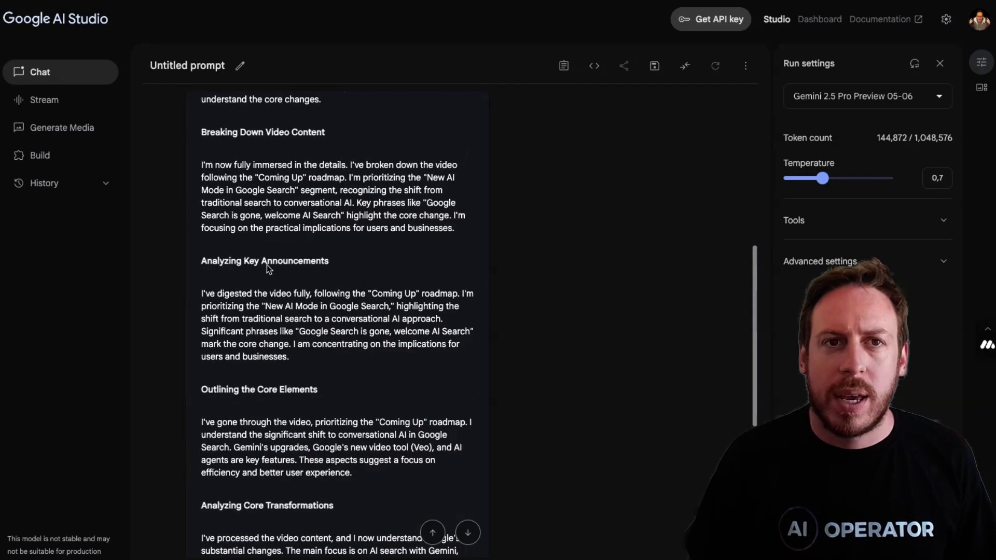
pyautogui.scroll(-2, 403, 358)
pyautogui.scroll(-3, 363, 358)
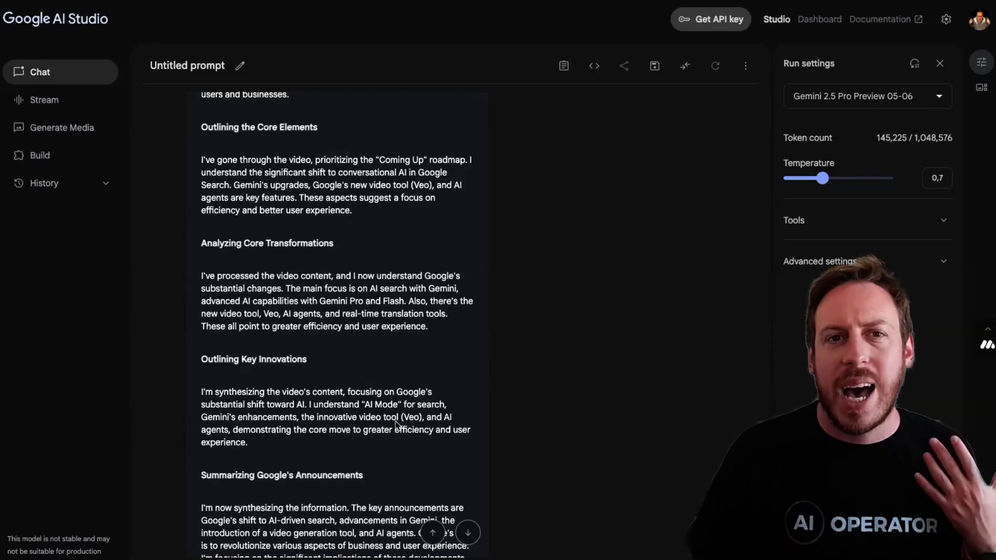
pyautogui.scroll(-10, 421, 465)
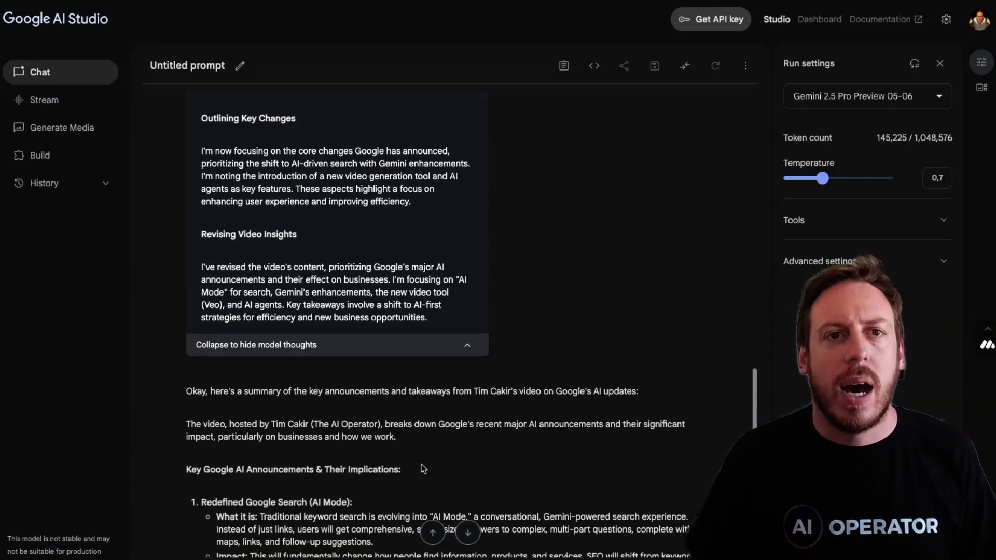
pyautogui.scroll(-3, 422, 467)
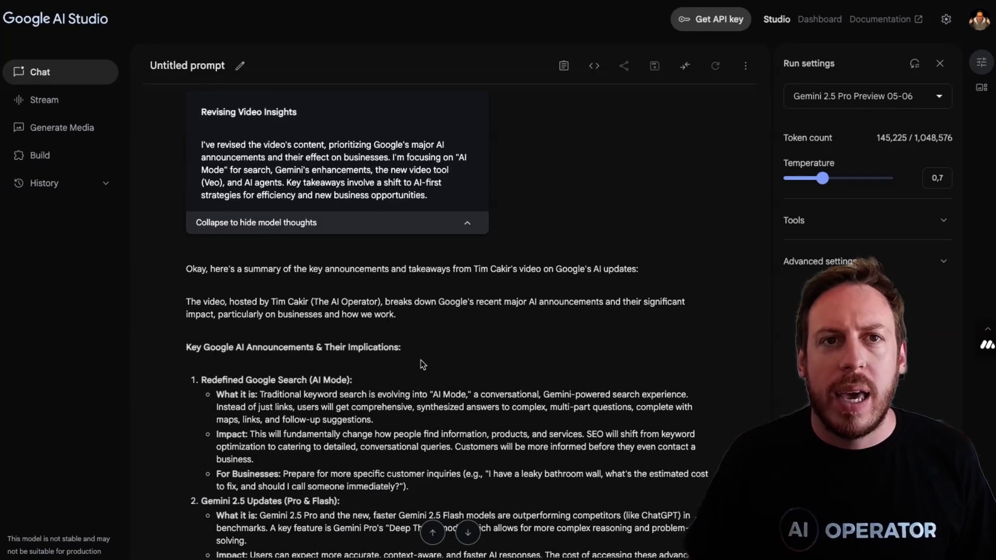
pyautogui.scroll(-1, 421, 363)
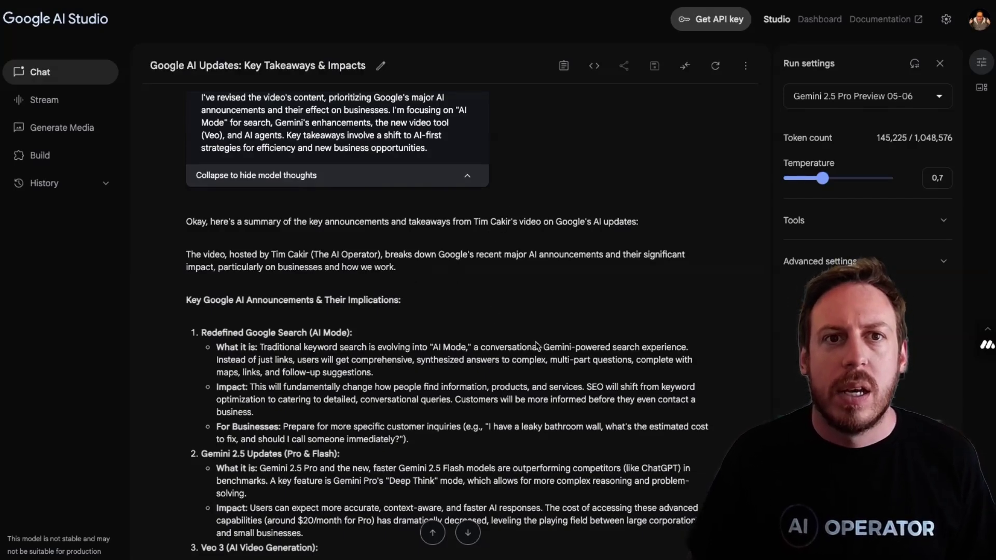
pyautogui.scroll(-4, 537, 345)
pyautogui.scroll(-5, 497, 393)
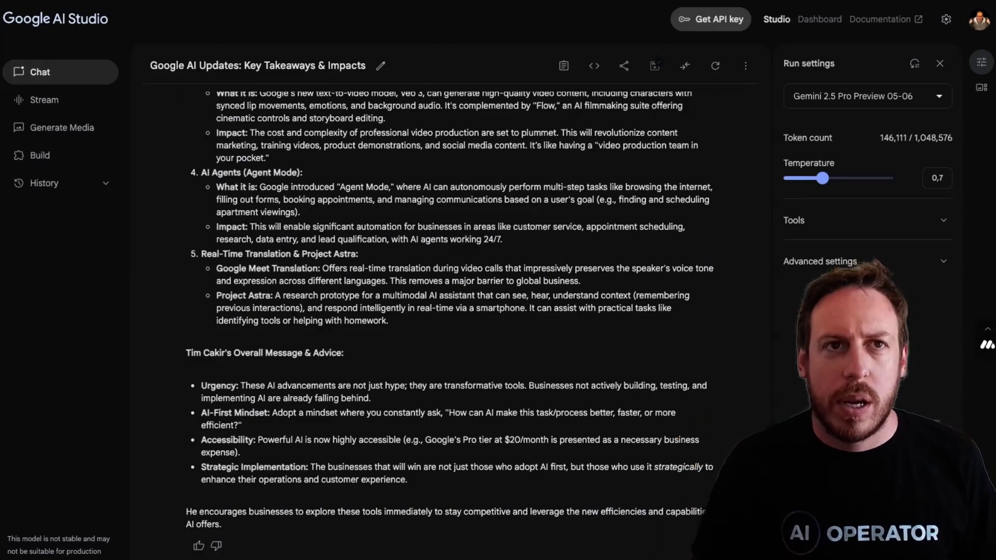
# Step: Start a Gemini image generation prompt and run it with the text "Synth wave coffee shop at dawn"
pyautogui.click(76, 131)
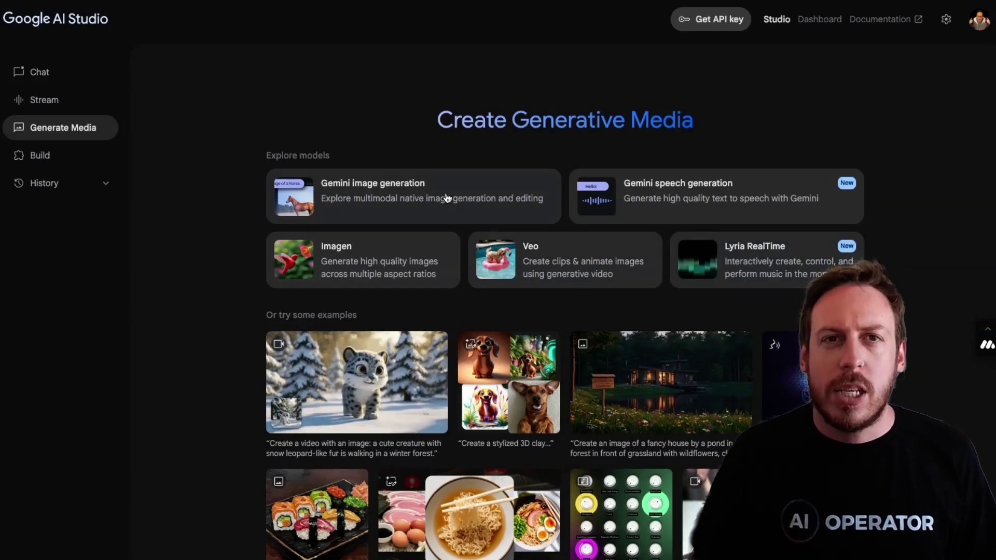
pyautogui.click(396, 198)
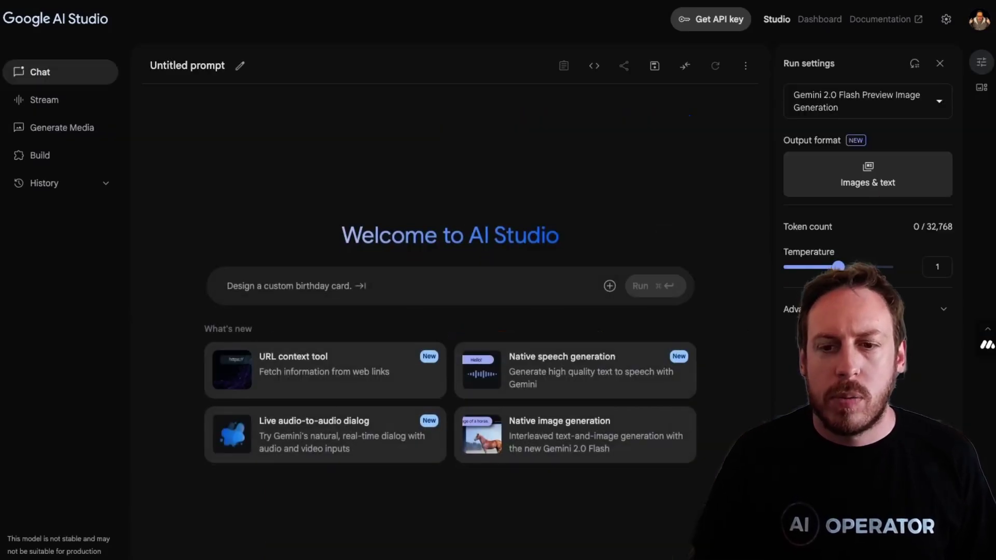
pyautogui.click(318, 286)
pyautogui.write('Synth wave coffee shop at dawn')
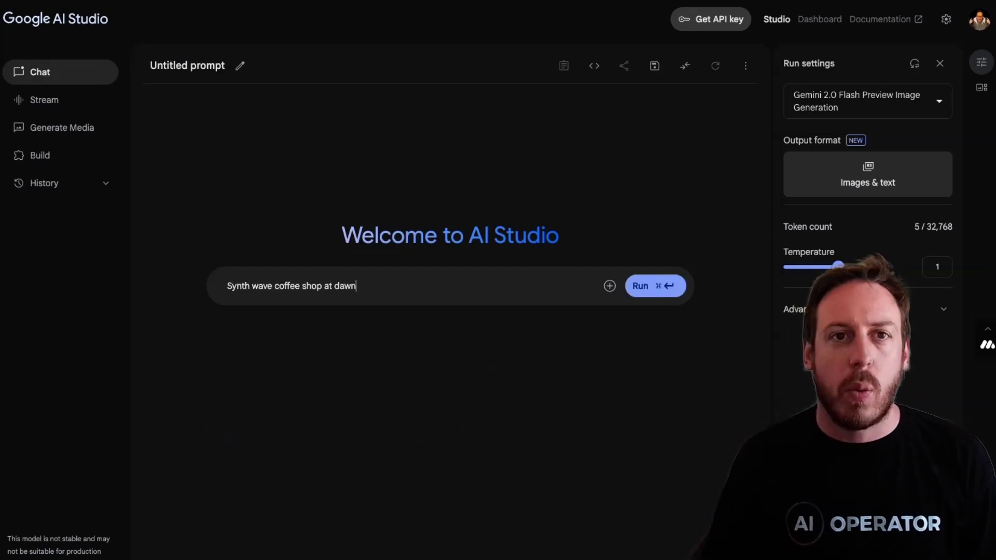
pyautogui.hotkey('shift', 'Return')
pyautogui.press('super+Return')
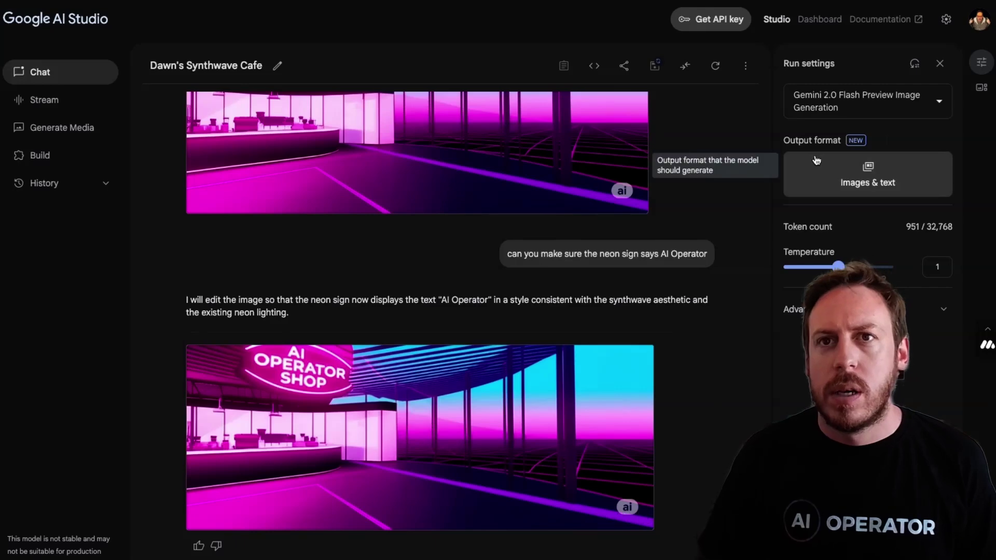
# Step: Check the output format option and try Gemini 2.5 Pro as the model for the coffee shop chat
pyautogui.click(874, 193)
pyautogui.click(861, 102)
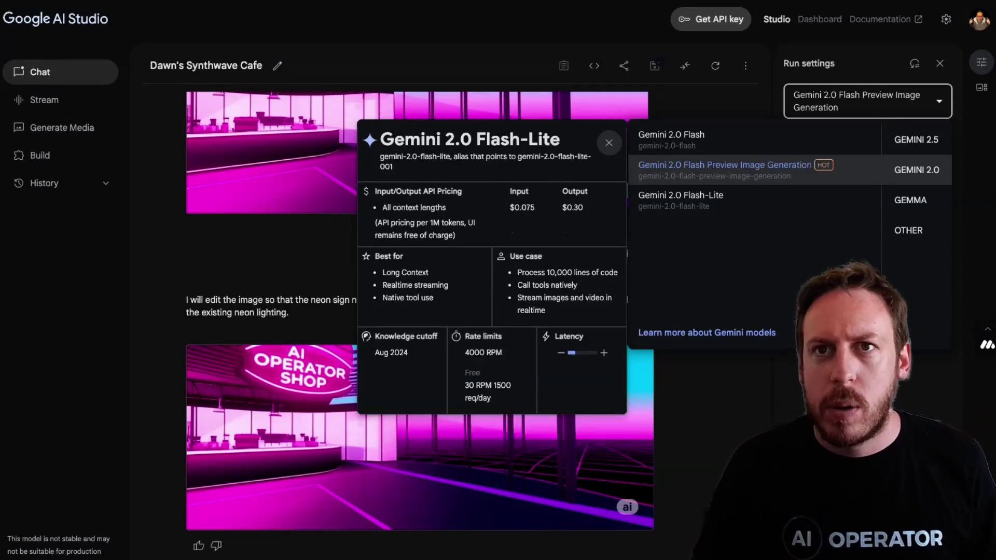
pyautogui.click(914, 140)
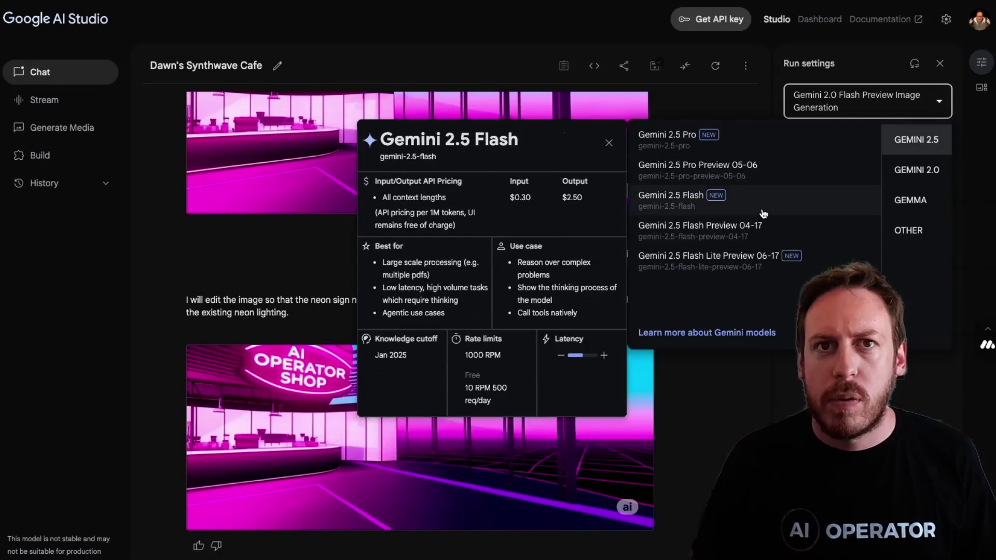
pyautogui.click(757, 139)
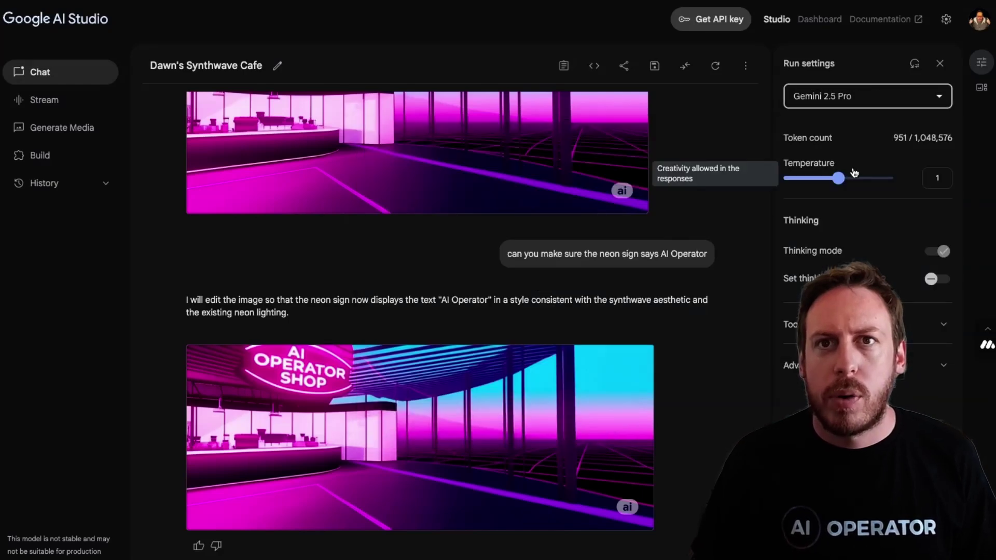
# Step: Switch the chat's model back to Gemini 2.0 Flash Preview Image Generation and check its advanced settings
pyautogui.click(892, 101)
pyautogui.moveTo(791, 167)
pyautogui.click(916, 160)
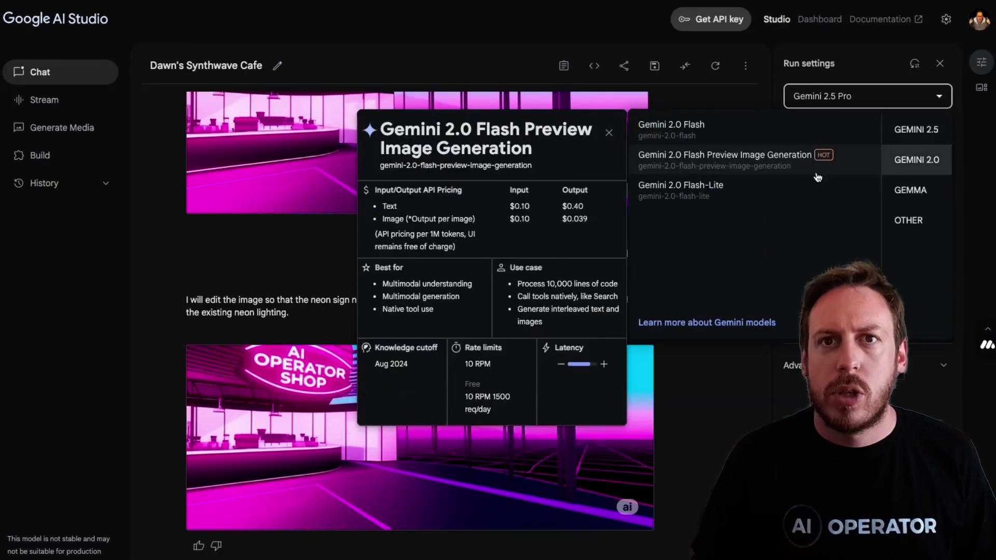
pyautogui.click(721, 155)
pyautogui.click(846, 310)
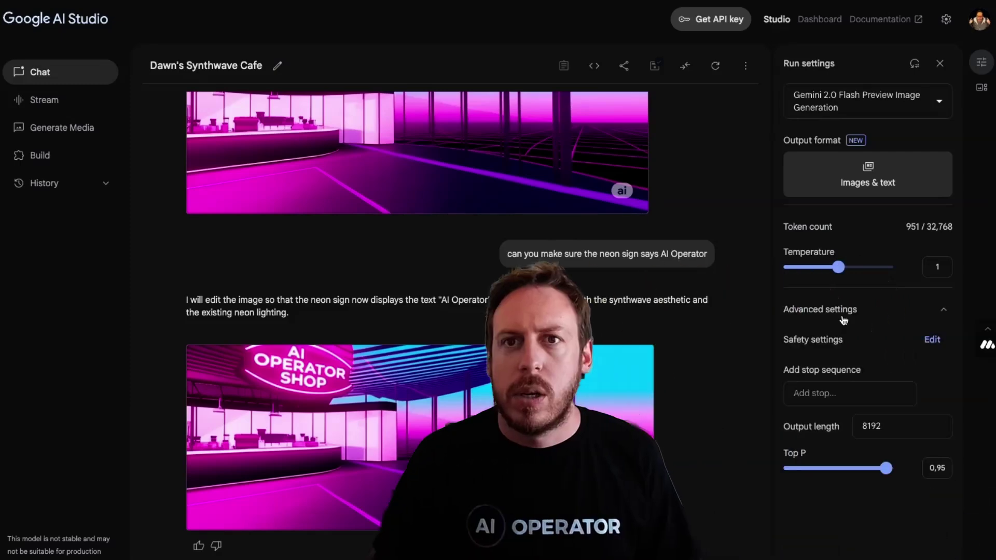
pyautogui.click(854, 309)
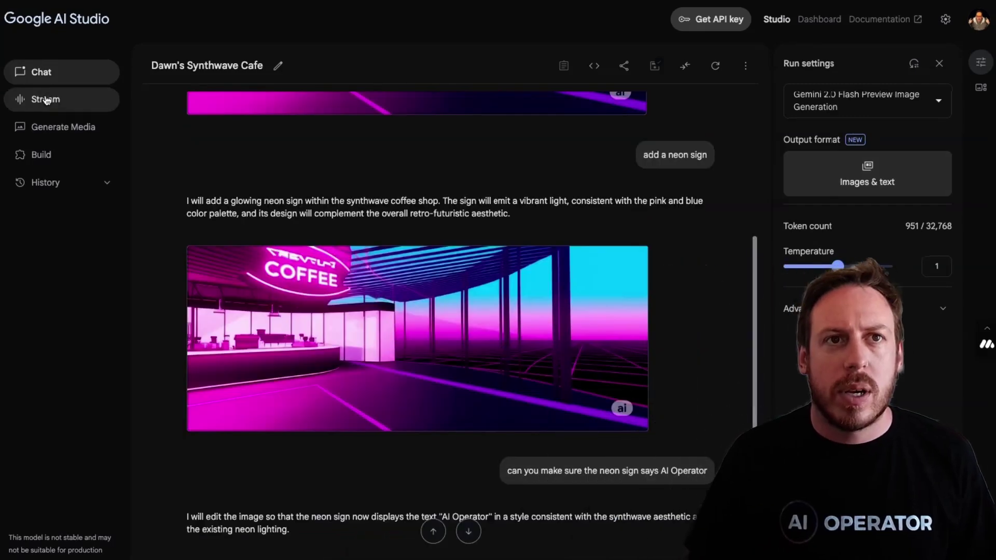
# Step: Open a fresh Gemini image generation prompt from the generative media models
pyautogui.click(41, 73)
pyautogui.click(62, 127)
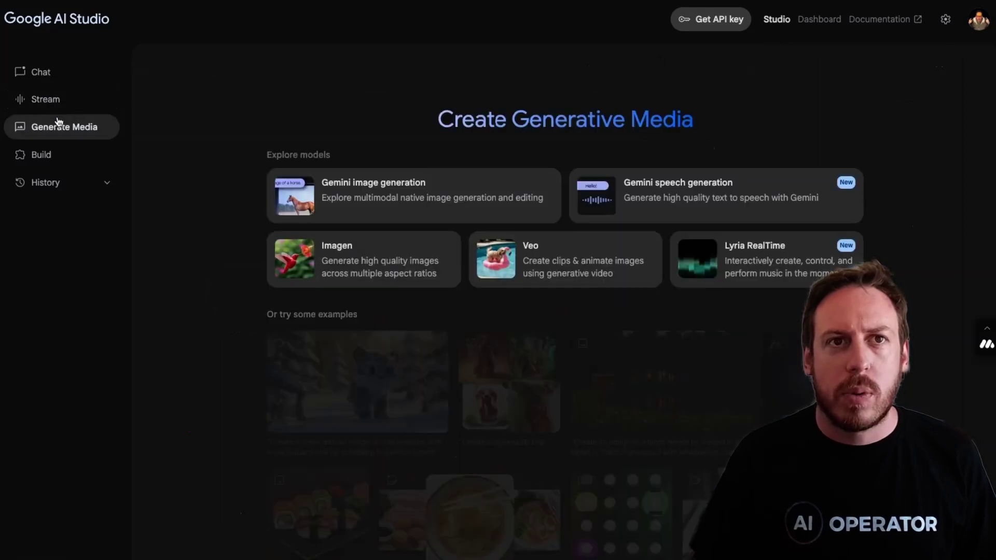
pyautogui.click(351, 190)
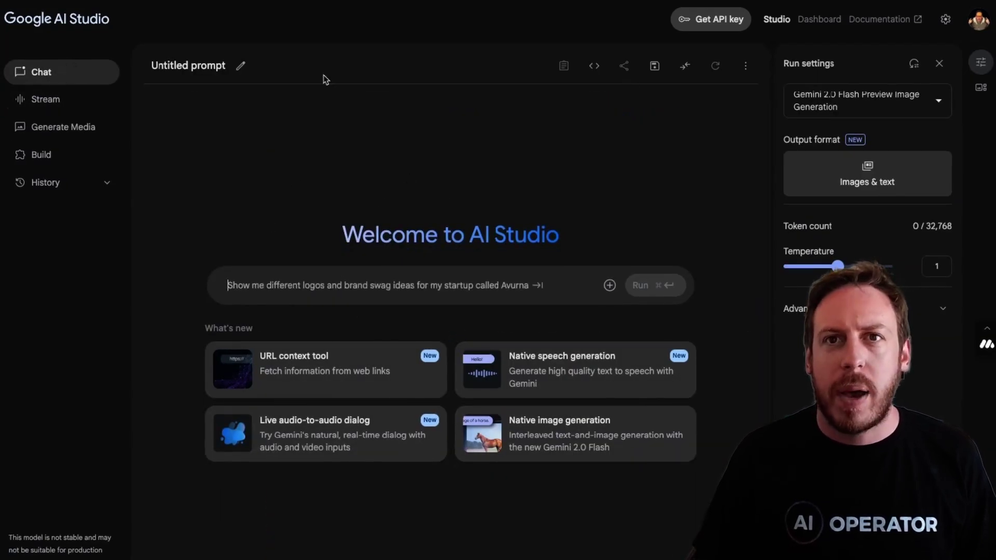
pyautogui.moveTo(893, 101)
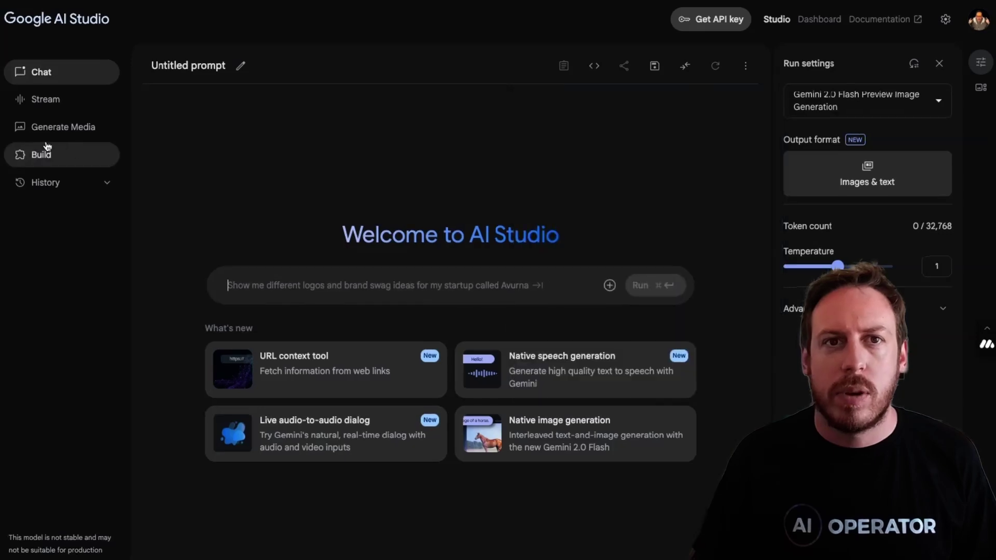
# Step: Open Gemini speech generation from the generative media models
pyautogui.click(71, 128)
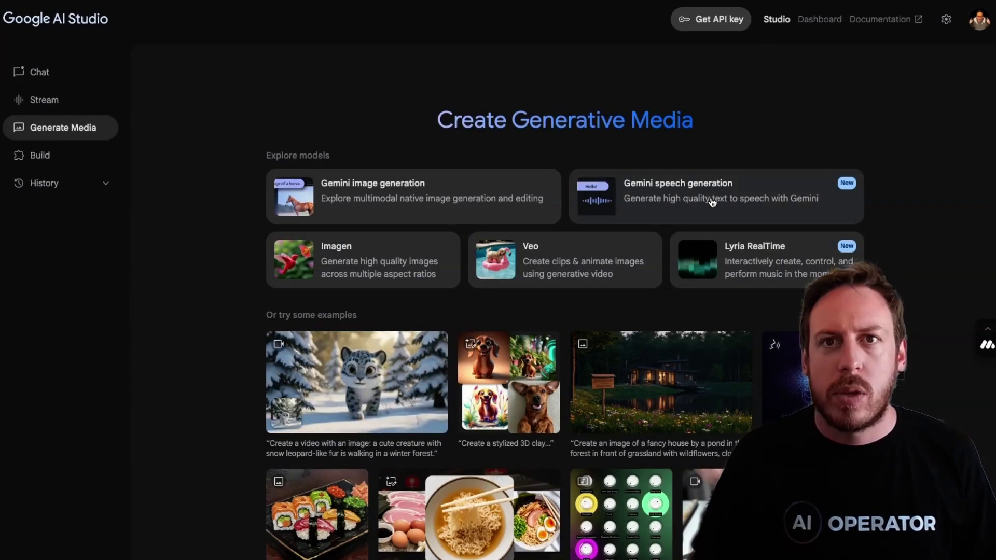
pyautogui.click(724, 205)
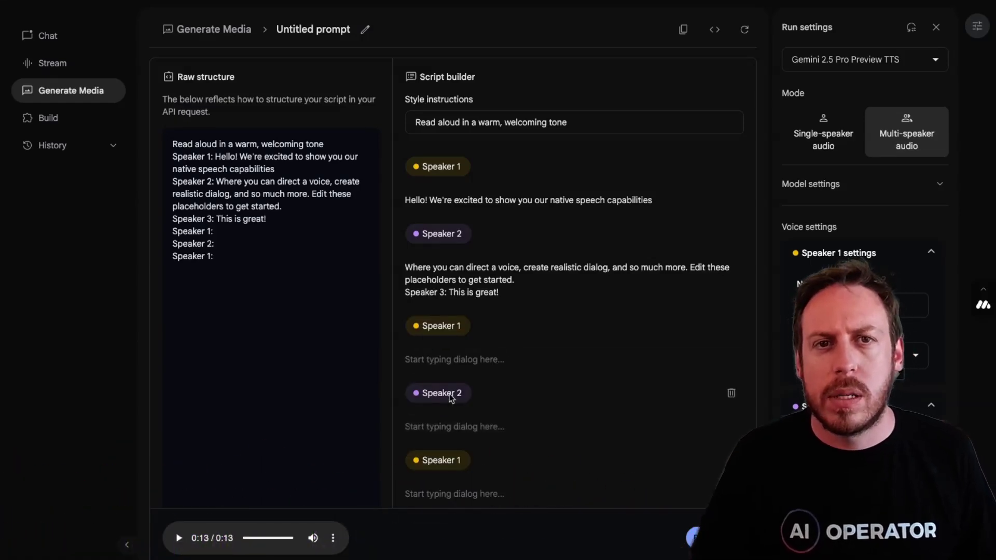
# Step: Delete the three empty dialog blocks at the end of the speech script
pyautogui.click(731, 394)
pyautogui.click(731, 395)
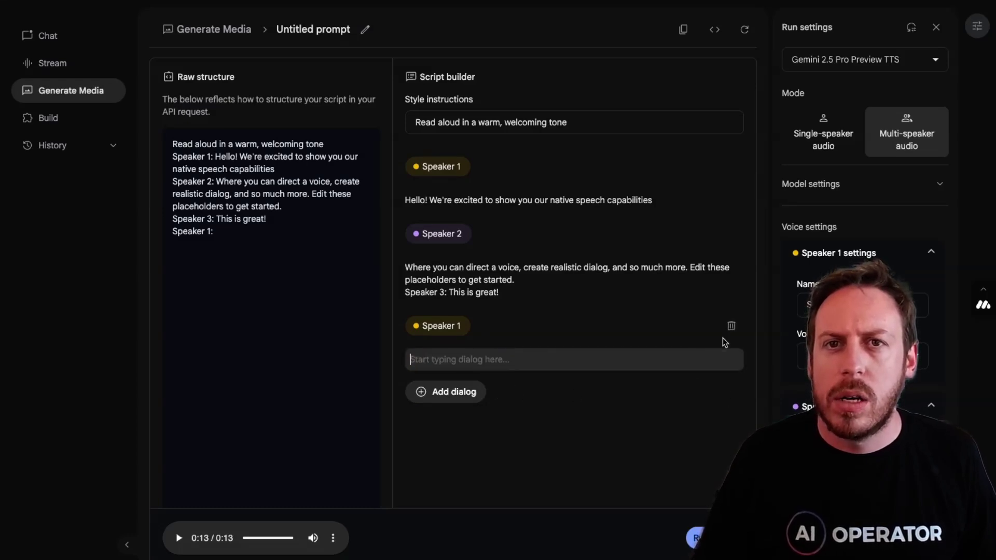
pyautogui.click(731, 326)
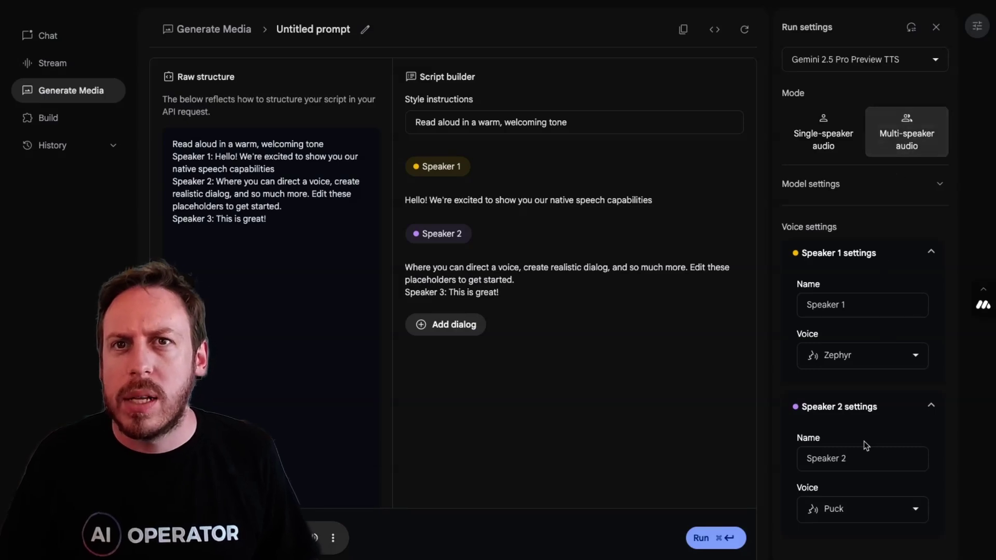
# Step: Check the speech model settings and look through the voices offered for Speaker 1
pyautogui.click(841, 184)
pyautogui.click(843, 185)
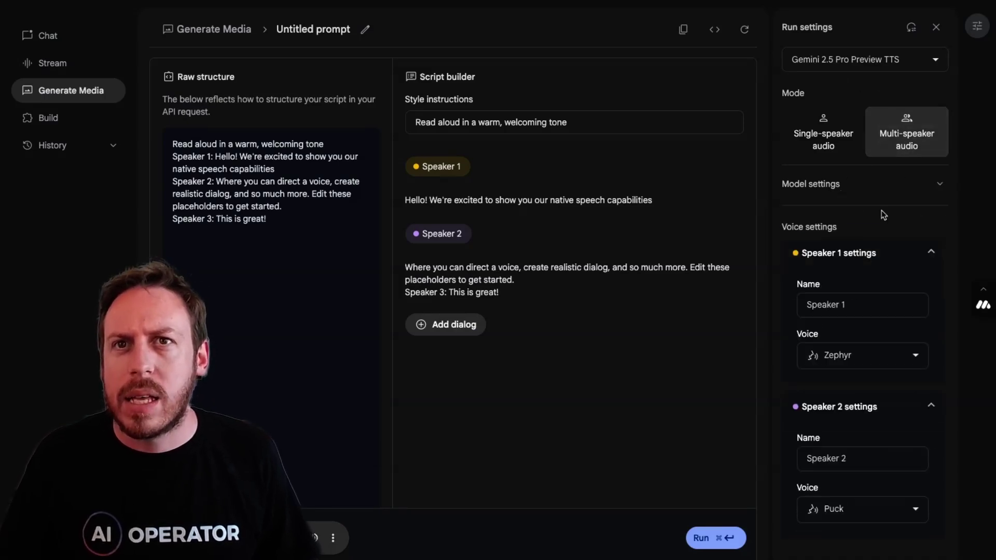
pyautogui.click(860, 254)
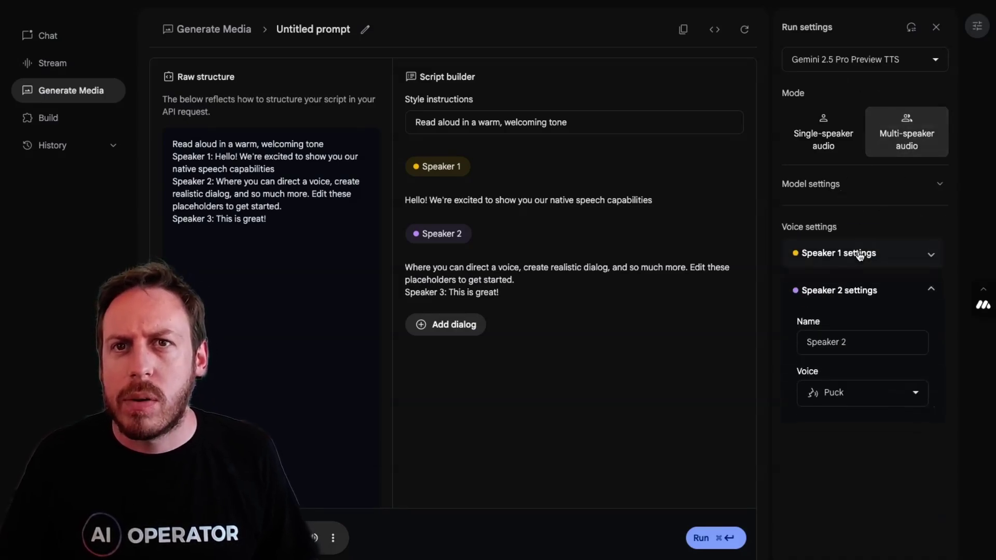
pyautogui.click(860, 254)
pyautogui.click(872, 355)
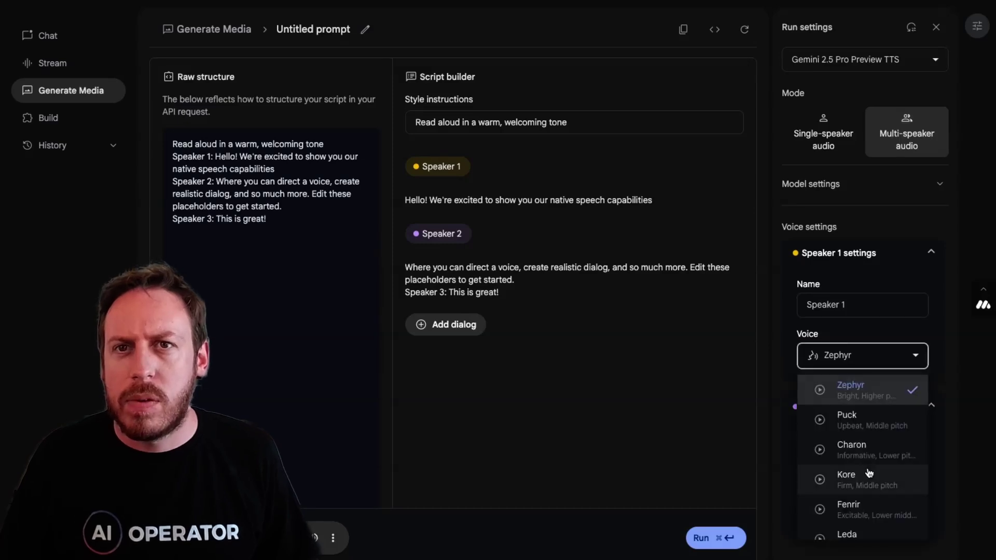
pyautogui.click(861, 355)
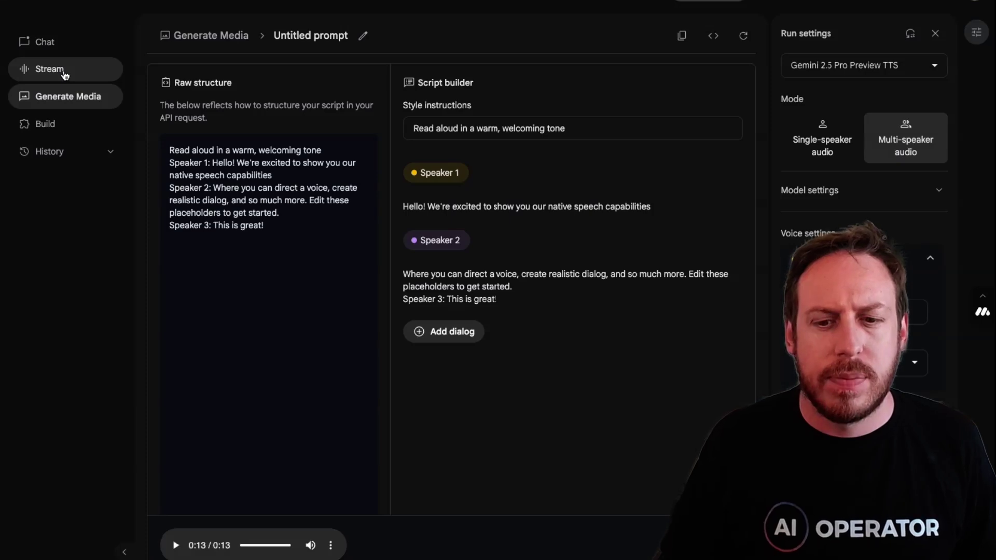
# Step: Open the realtime stream and share the Chrome window showing Google AI Studio with Gemini
pyautogui.click(64, 75)
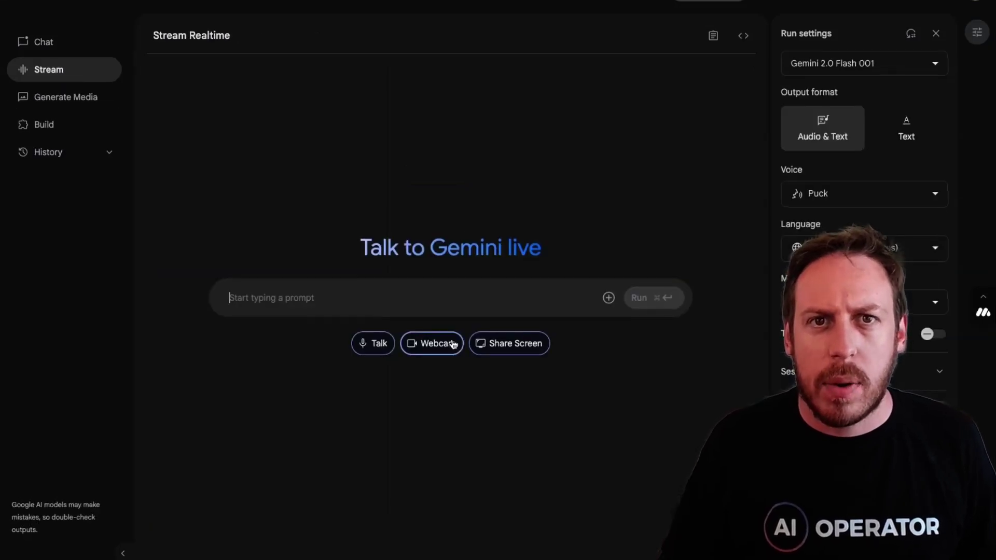
pyautogui.click(504, 350)
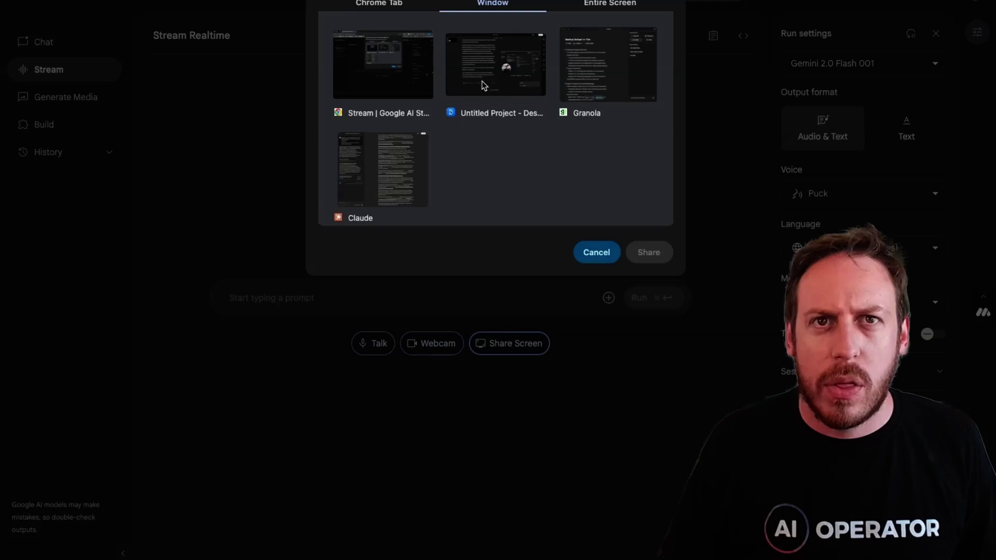
pyautogui.doubleClick(414, 90)
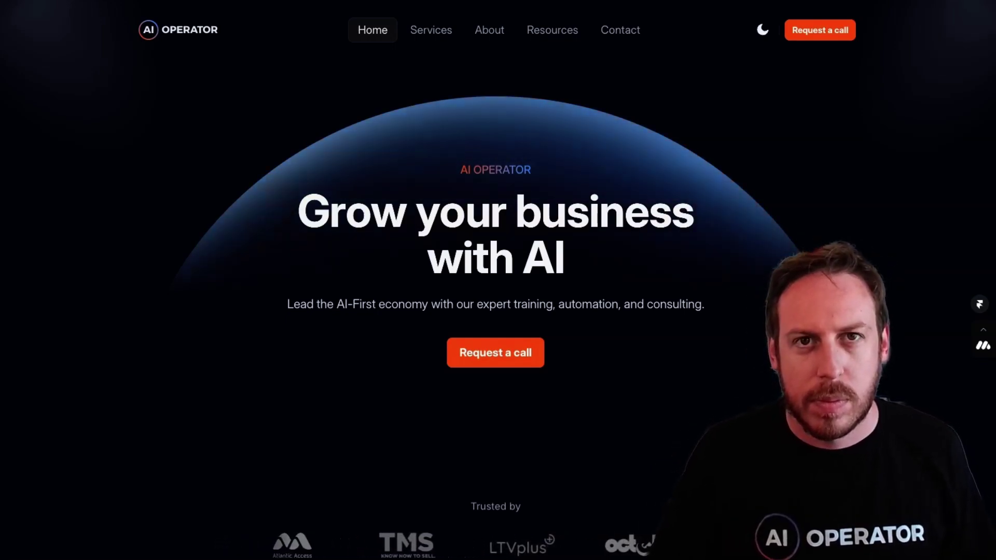
# Step: Show Gemini the Services page of the AI Operator website and review the stream's transcript
pyautogui.click(431, 30)
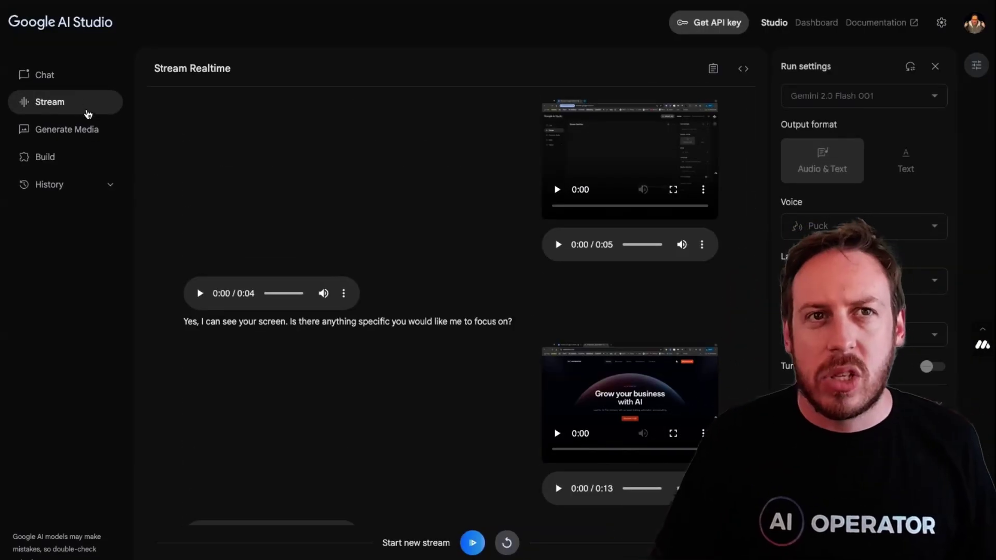
pyautogui.scroll(-6, 459, 357)
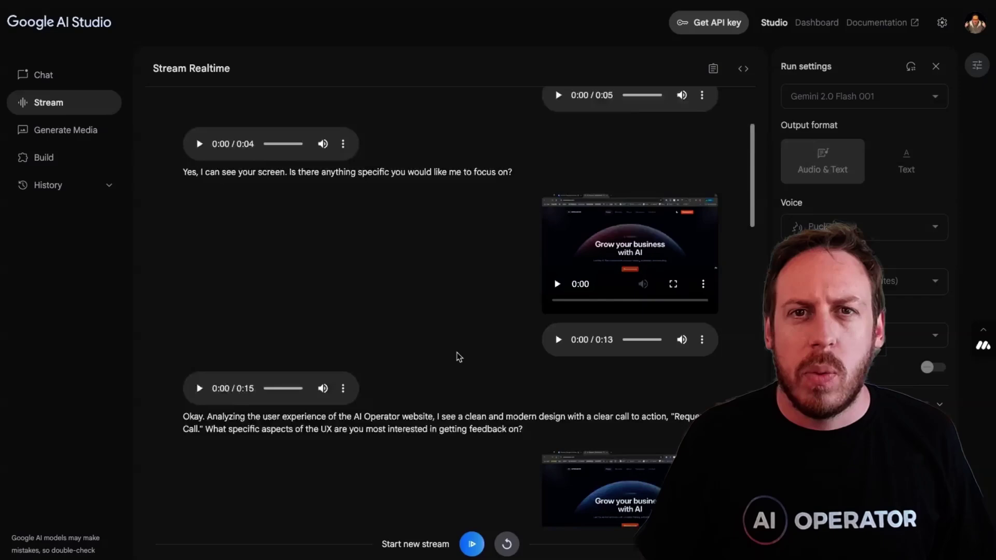
pyautogui.scroll(-15, 548, 384)
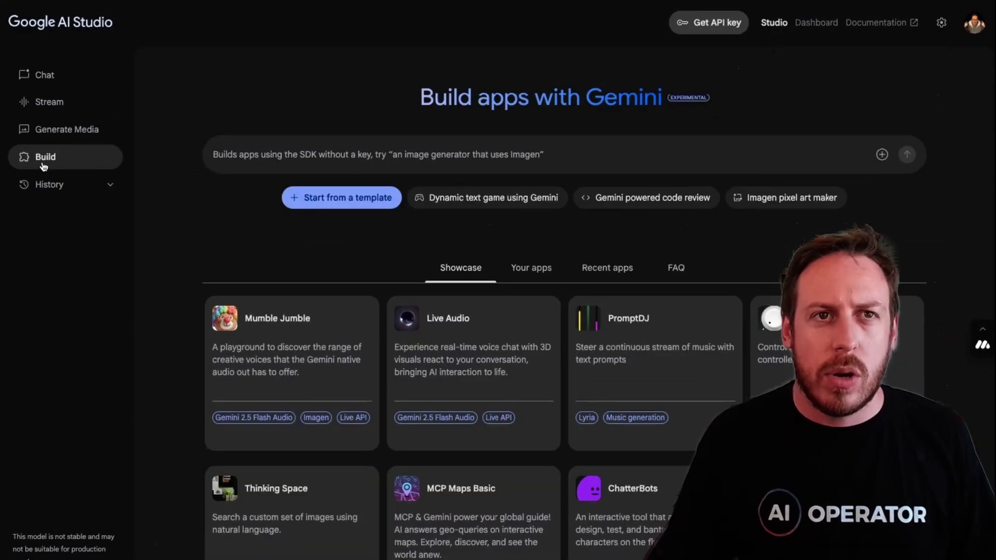
# Step: Generate an app from the suggested prompt "Build a dynamic text adventure game using Gemini and Imagen"
pyautogui.click(479, 203)
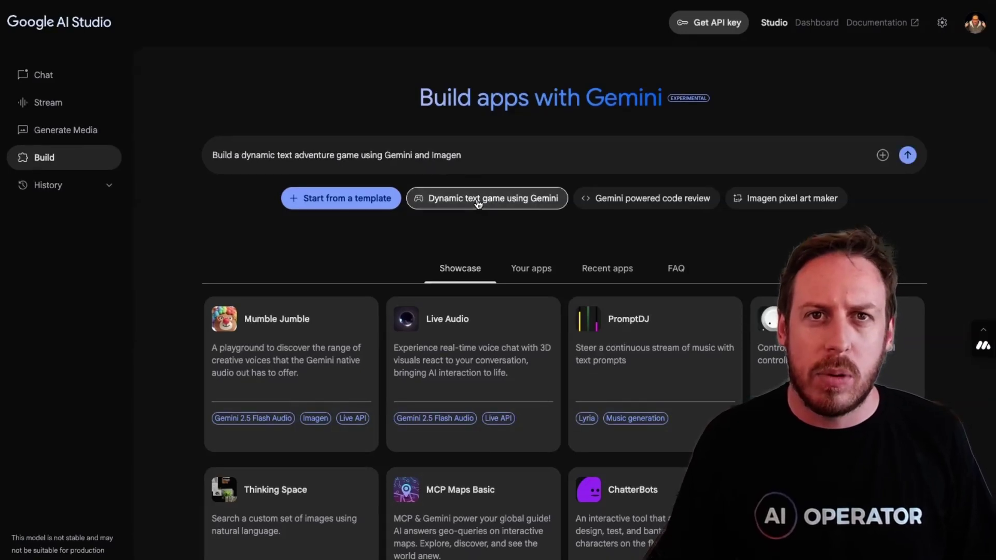
pyautogui.click(908, 155)
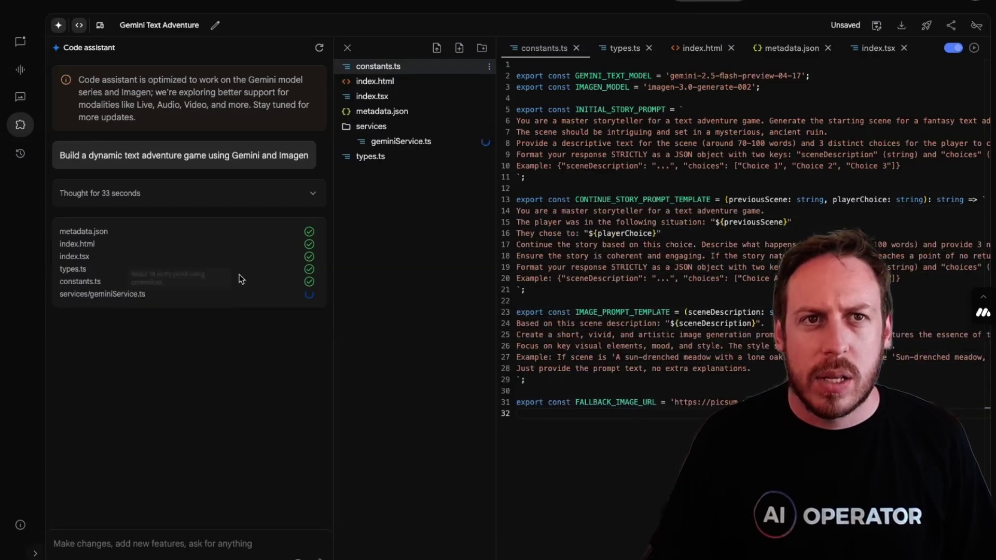
# Step: Read the code assistant's reasoning behind the text adventure game, and collapse it again
pyautogui.click(310, 202)
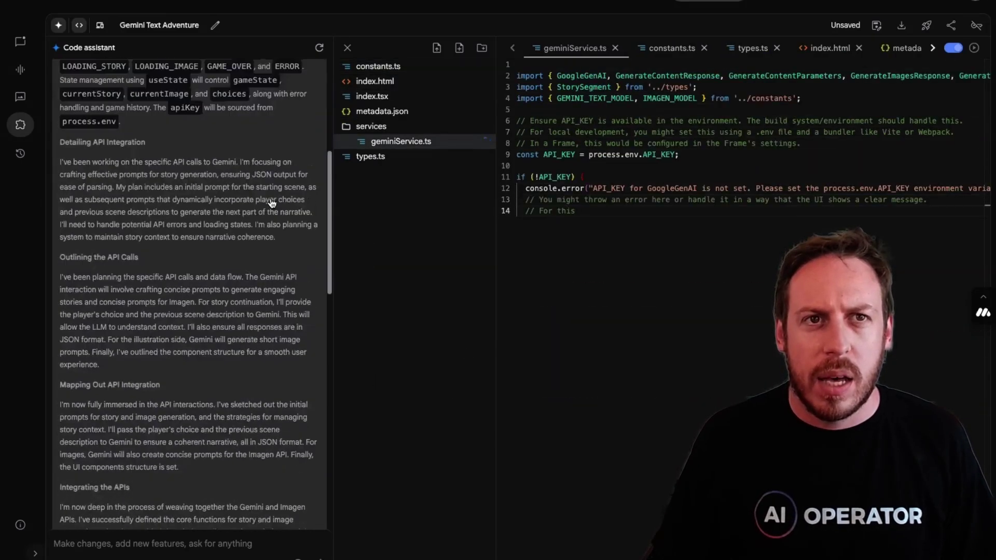
pyautogui.scroll(10, 269, 260)
pyautogui.scroll(5, 270, 259)
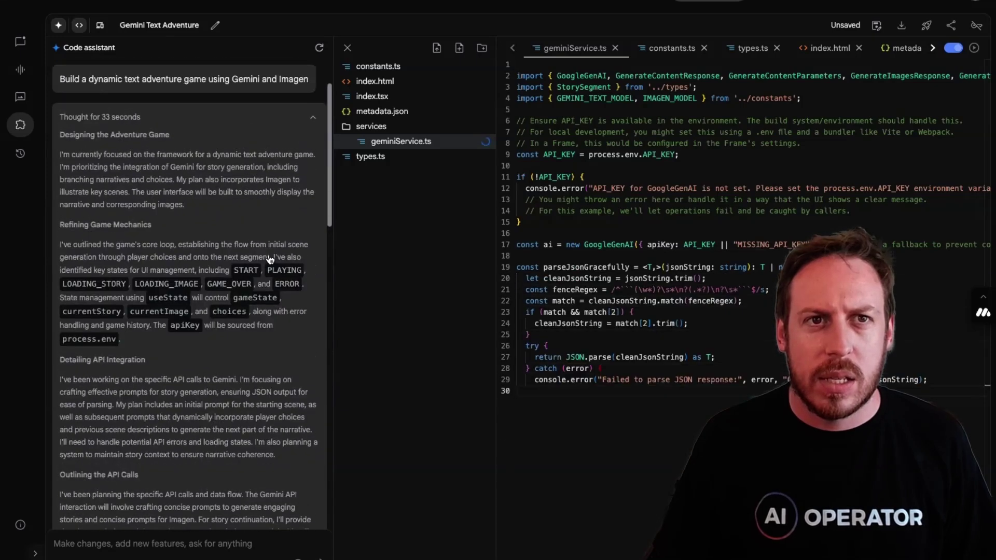
pyautogui.click(305, 202)
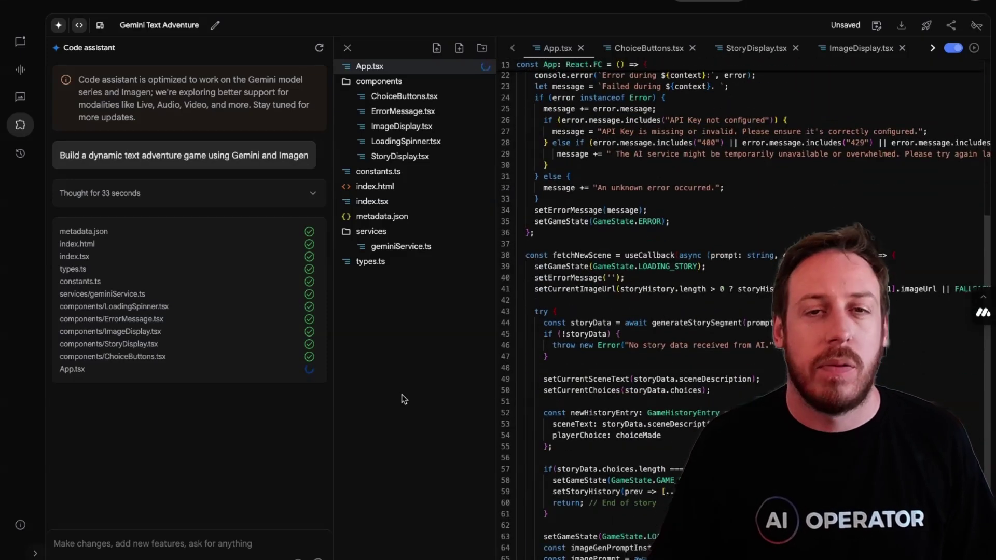
# Step: Read the code assistant's reasoning on the errors it is analyzing in App.tsx
pyautogui.moveTo(114, 403)
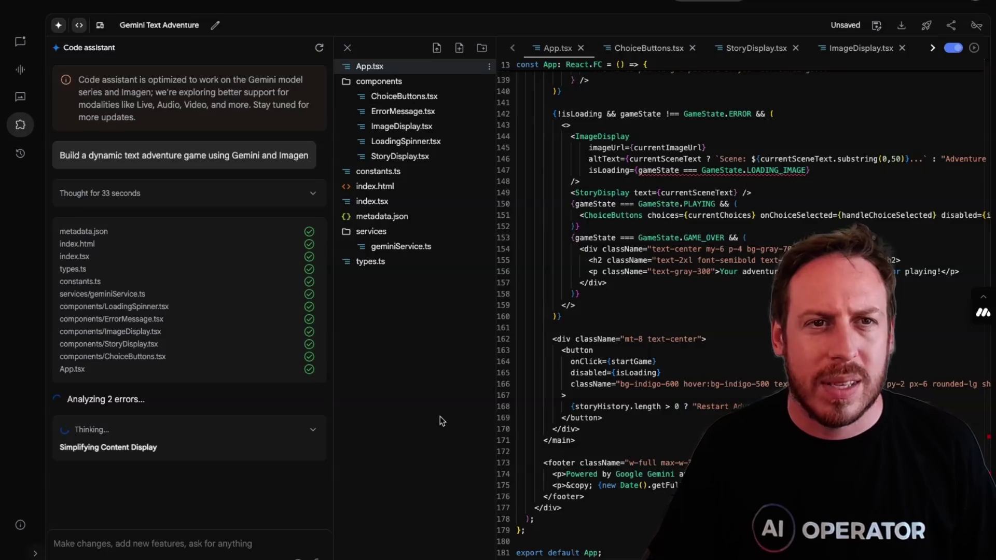
pyautogui.click(311, 431)
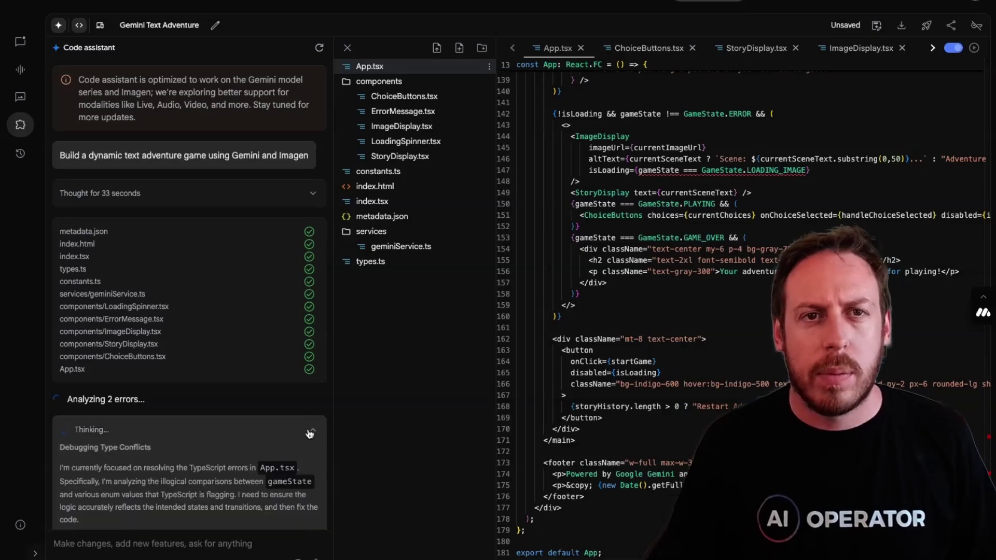
pyautogui.scroll(-3, 190, 459)
pyautogui.scroll(-10, 218, 450)
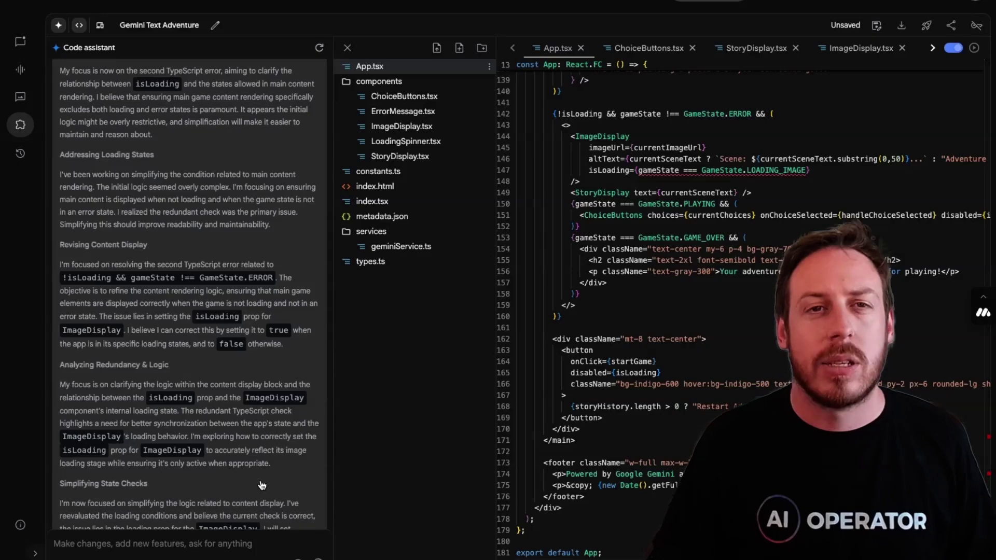
pyautogui.scroll(-10, 262, 485)
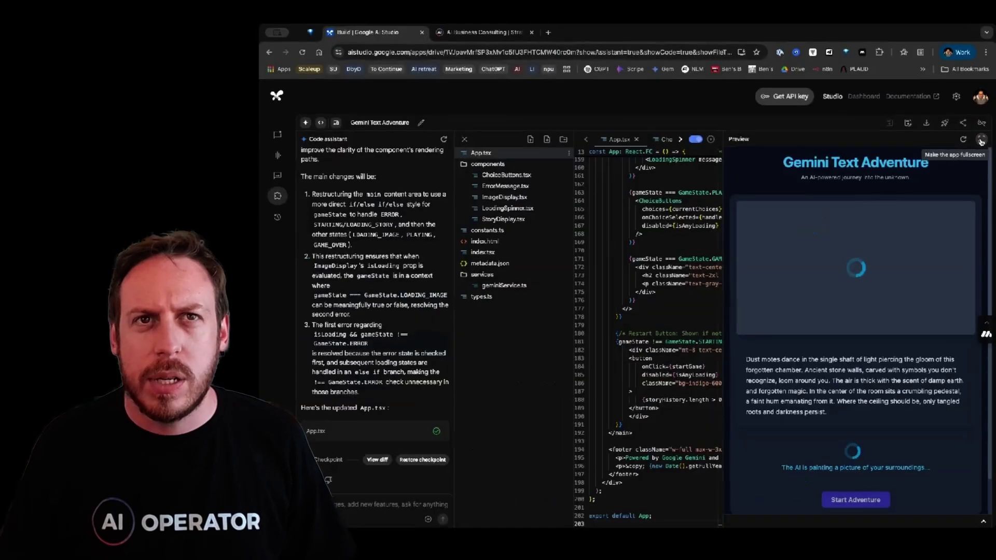
# Step: Play the text adventure in fullscreen, choosing to approach the humming pedestal and study the carvings on its surface
pyautogui.click(976, 48)
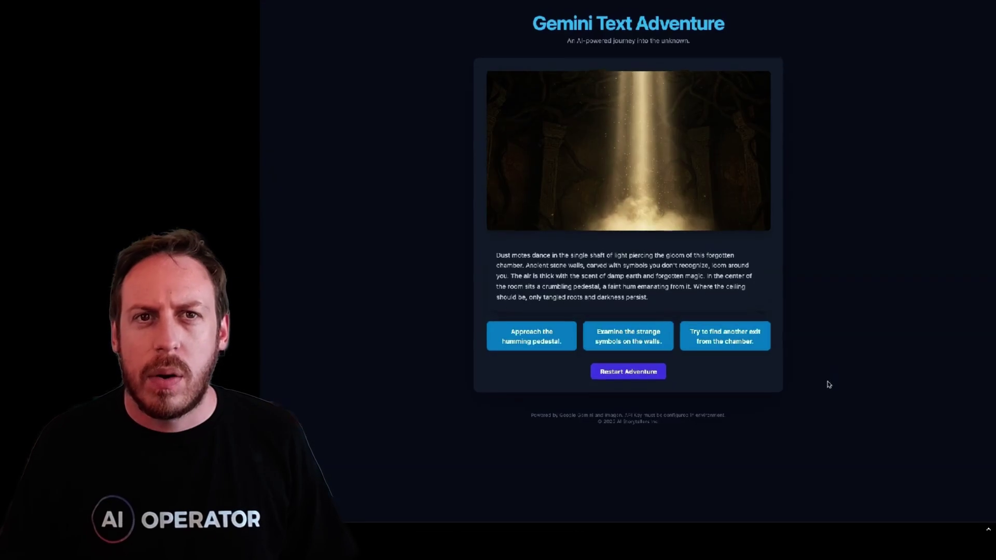
pyautogui.click(532, 339)
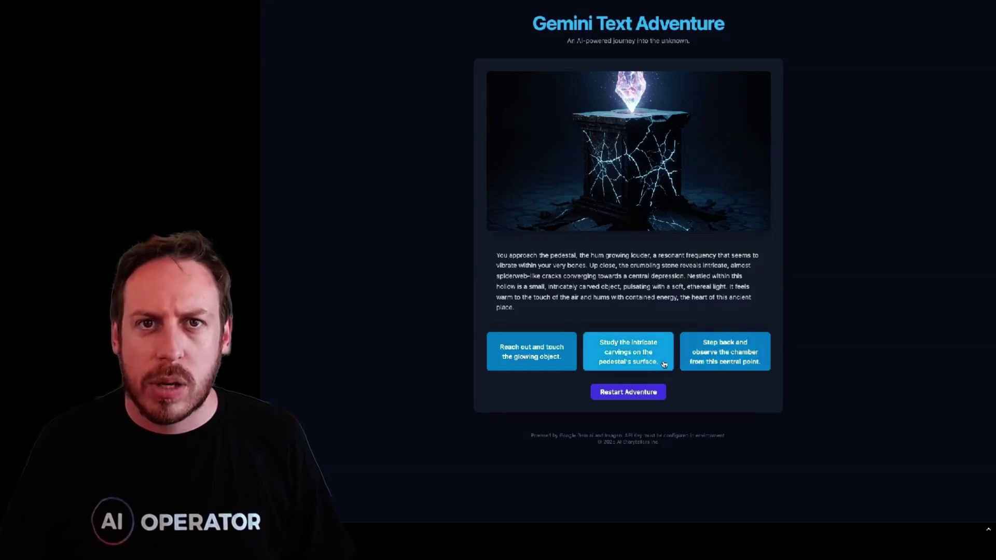
pyautogui.click(638, 360)
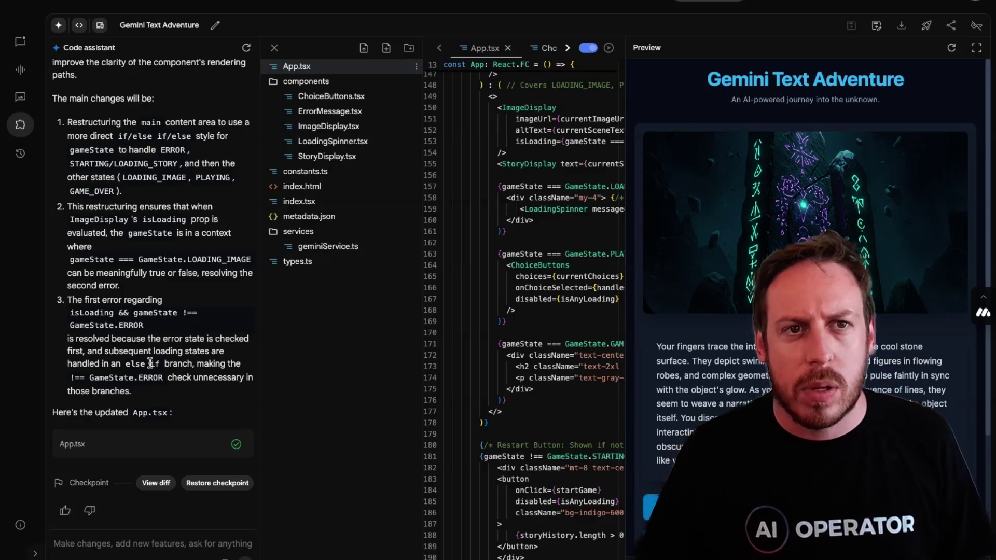
# Step: Look over the code of StoryDisplay.tsx and App.tsx and the game choices in the app preview
pyautogui.click(110, 544)
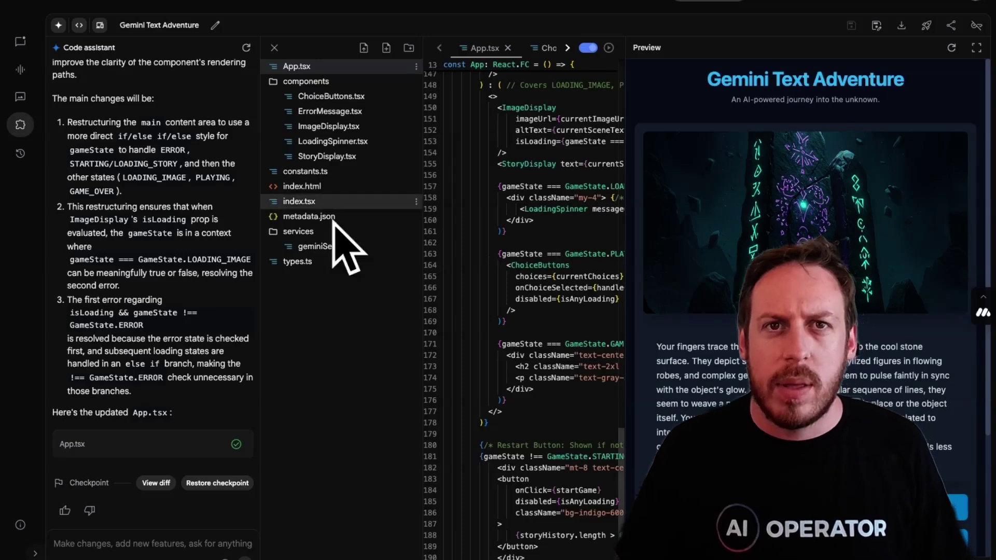
pyautogui.click(324, 156)
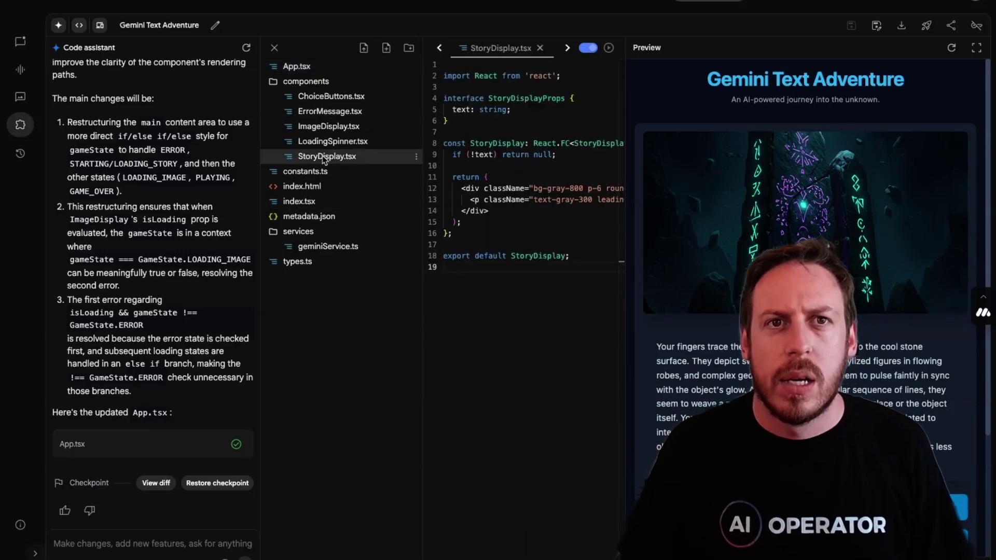
pyautogui.click(311, 69)
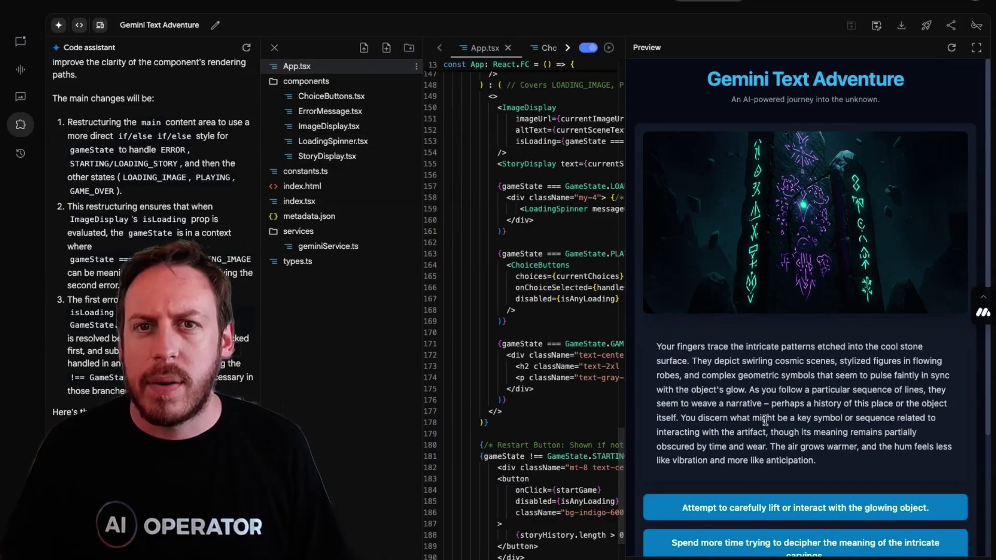
pyautogui.scroll(-3, 805, 383)
pyautogui.scroll(3, 805, 383)
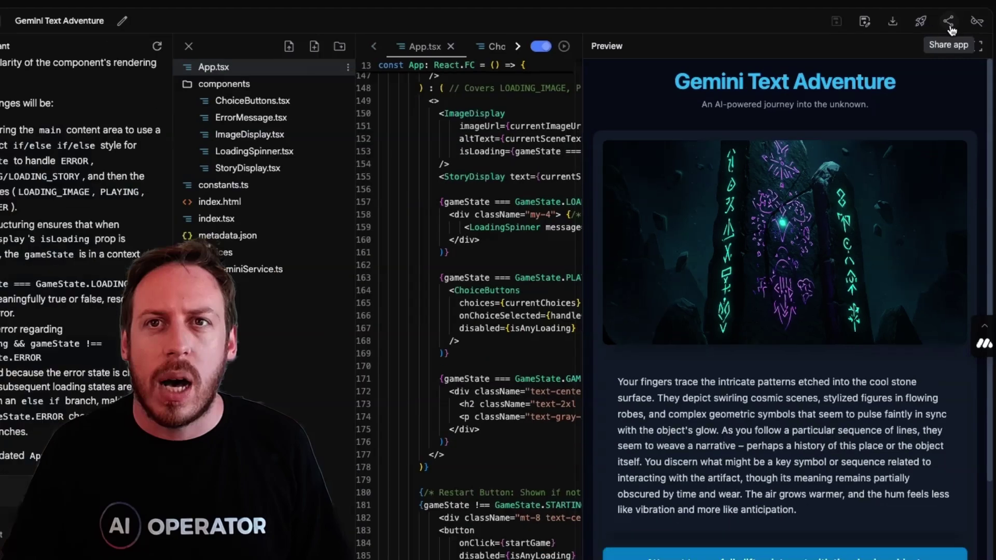
# Step: Share the Gemini Text Adventure app by copying its link, accepting that its source code is exposed
pyautogui.click(943, 13)
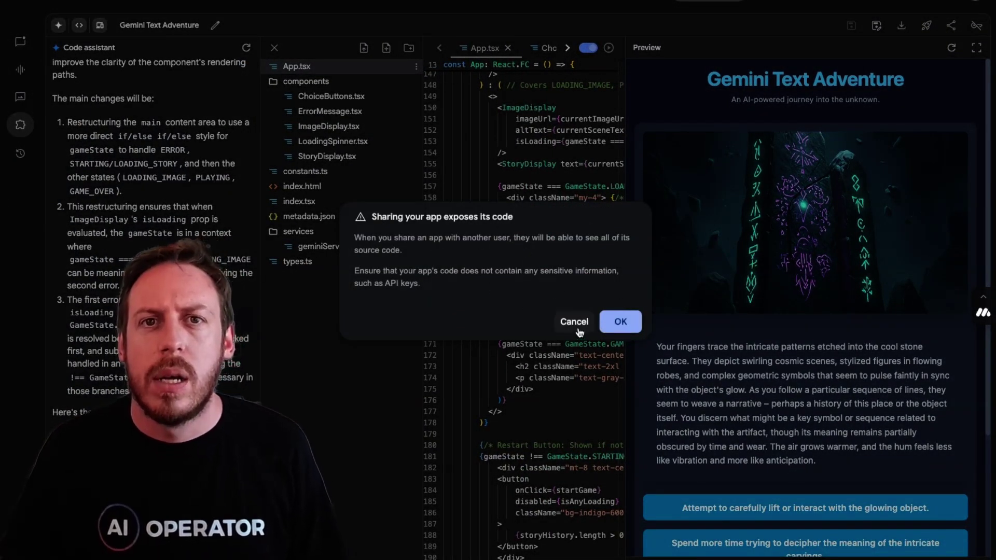
pyautogui.click(621, 321)
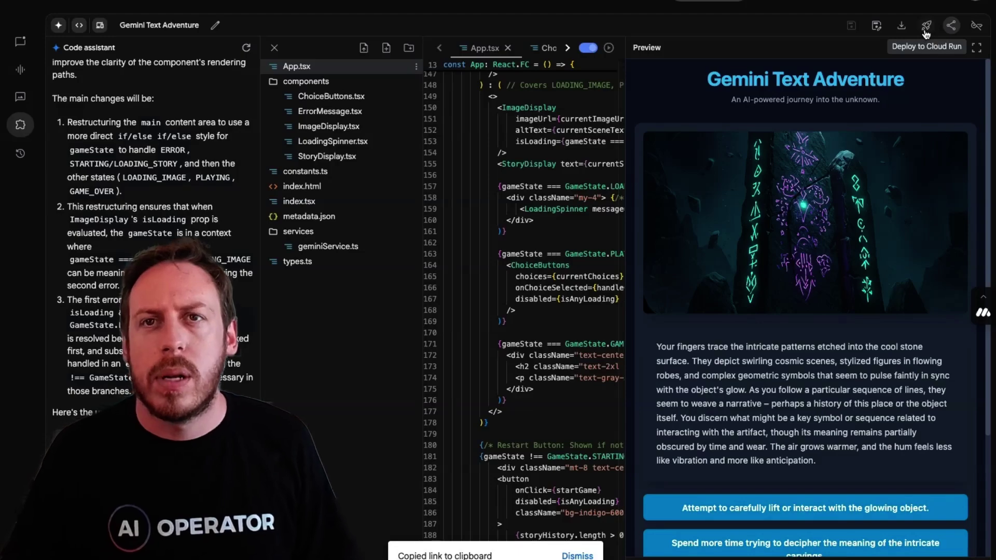
pyautogui.scroll(-3, 871, 399)
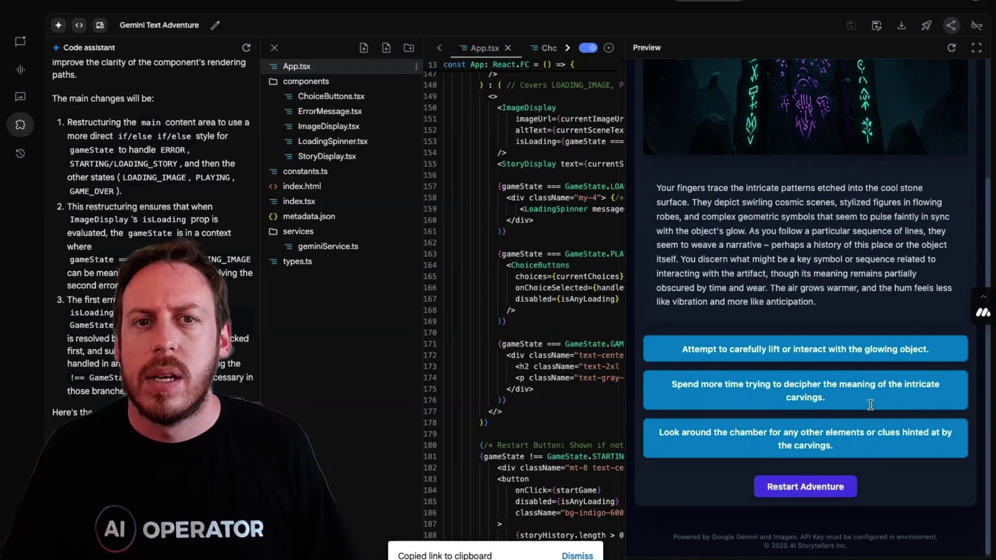
pyautogui.scroll(3, 870, 399)
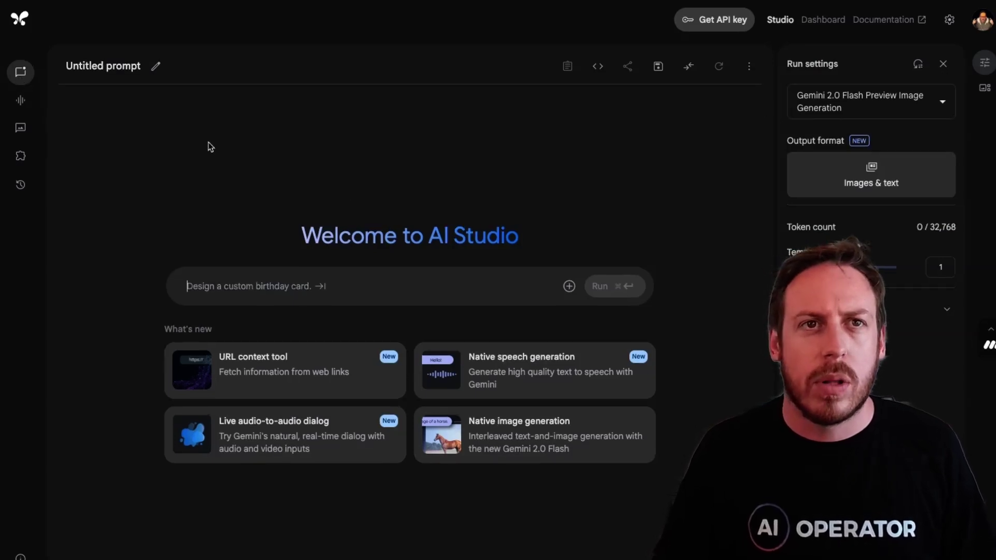
# Step: Open Veo video generation from the generative media models and choose Veo 2 as the model
pyautogui.click(22, 102)
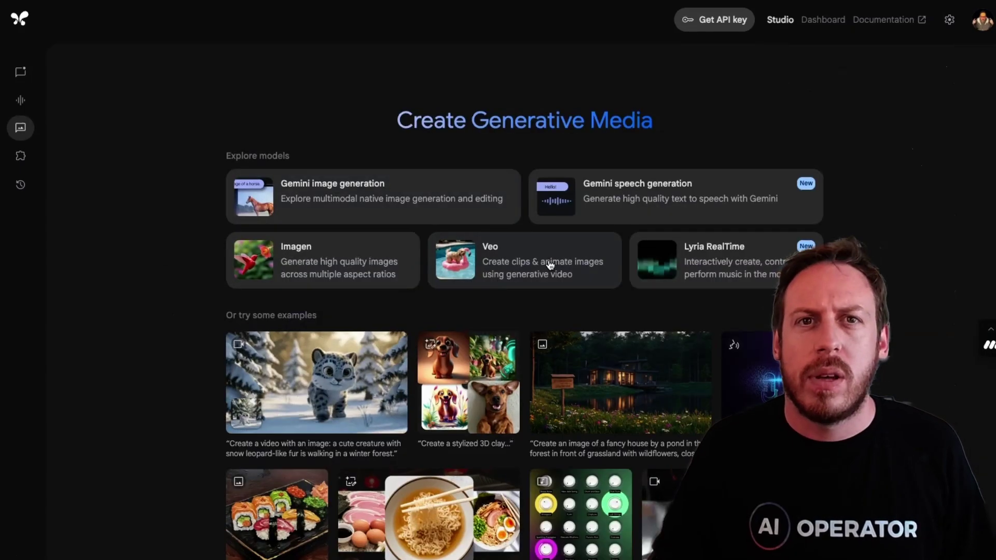
pyautogui.click(483, 254)
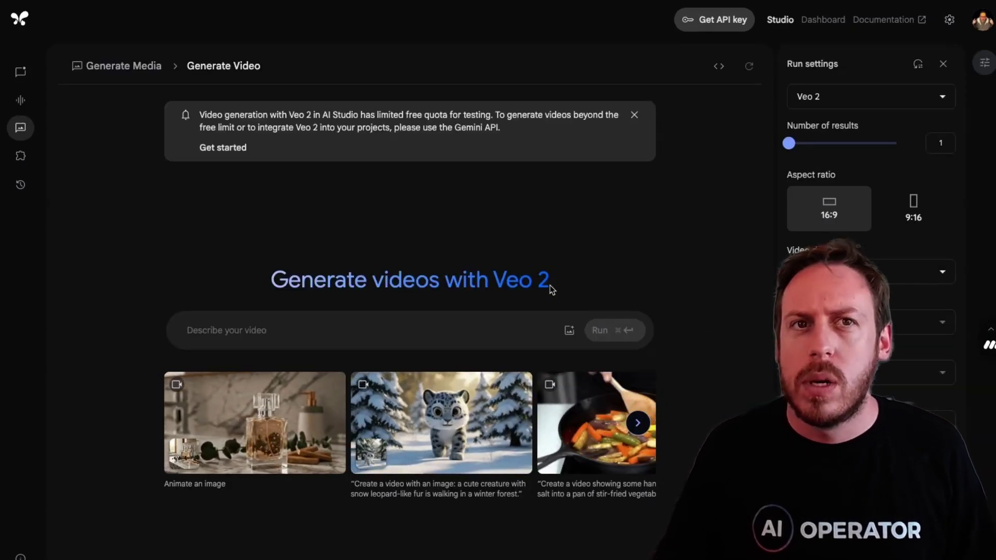
pyautogui.click(856, 96)
pyautogui.click(850, 140)
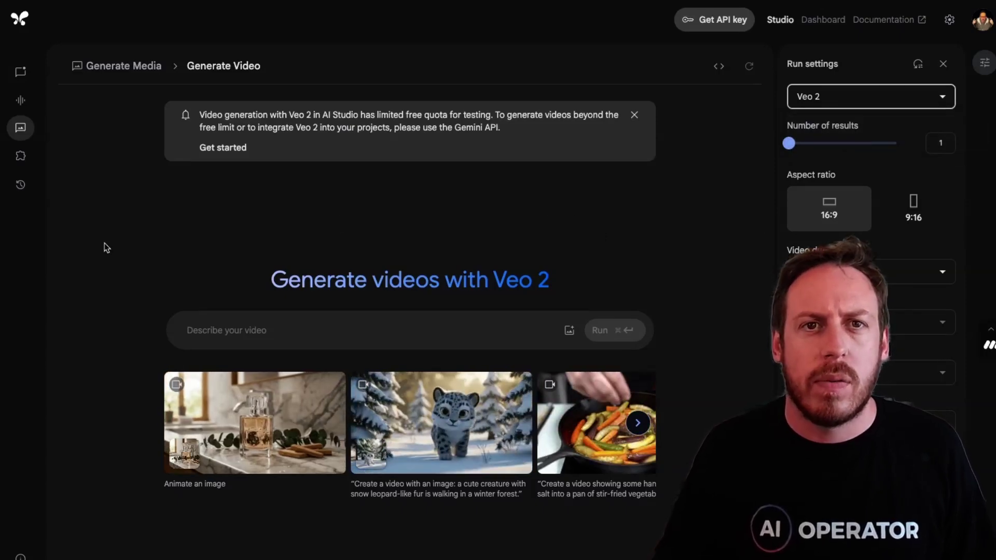
# Step: Open Lyria RealTime from the generative media models and mix the music by raising Funk and Neo Soul and silencing Chiptune and Dubstep
pyautogui.click(31, 133)
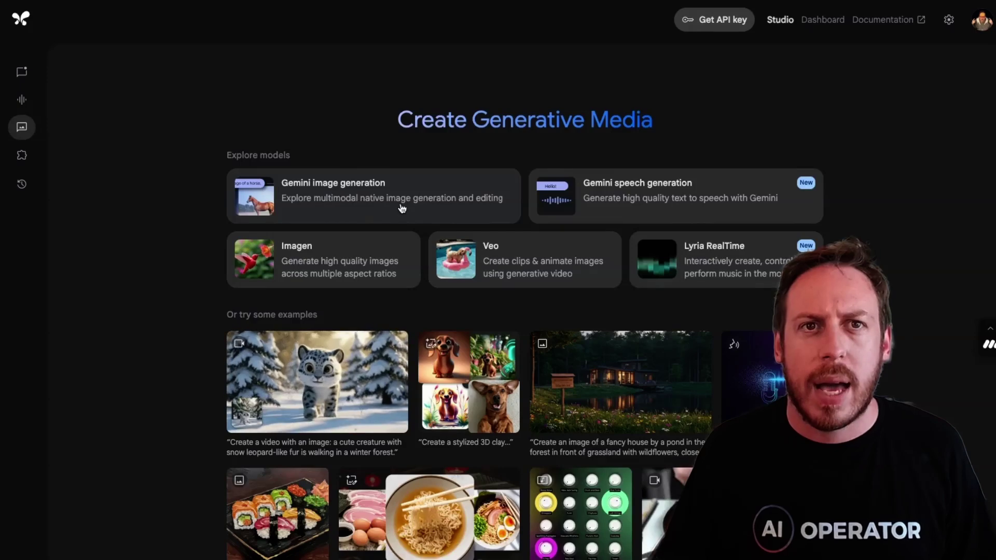
pyautogui.click(706, 262)
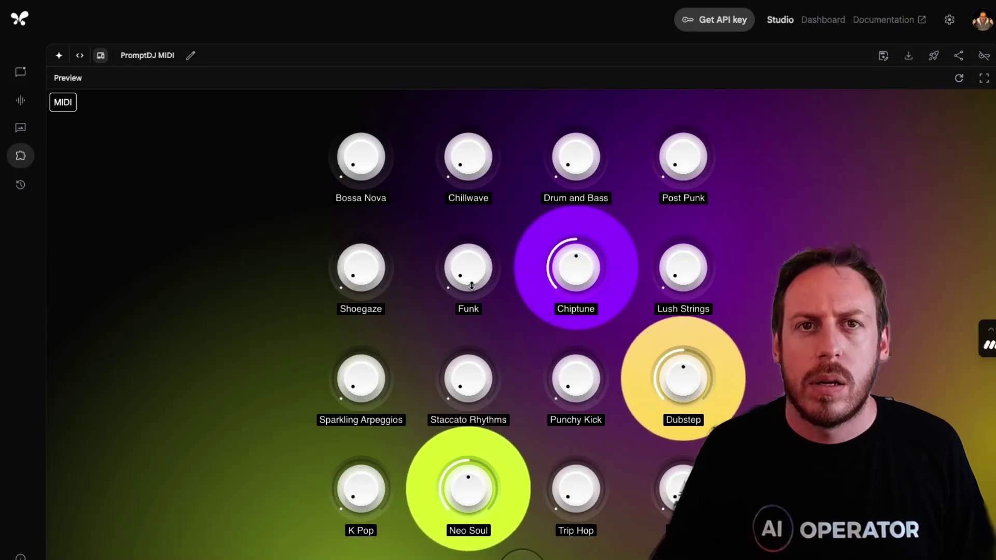
pyautogui.moveTo(470, 284); pyautogui.dragTo(473, 195)
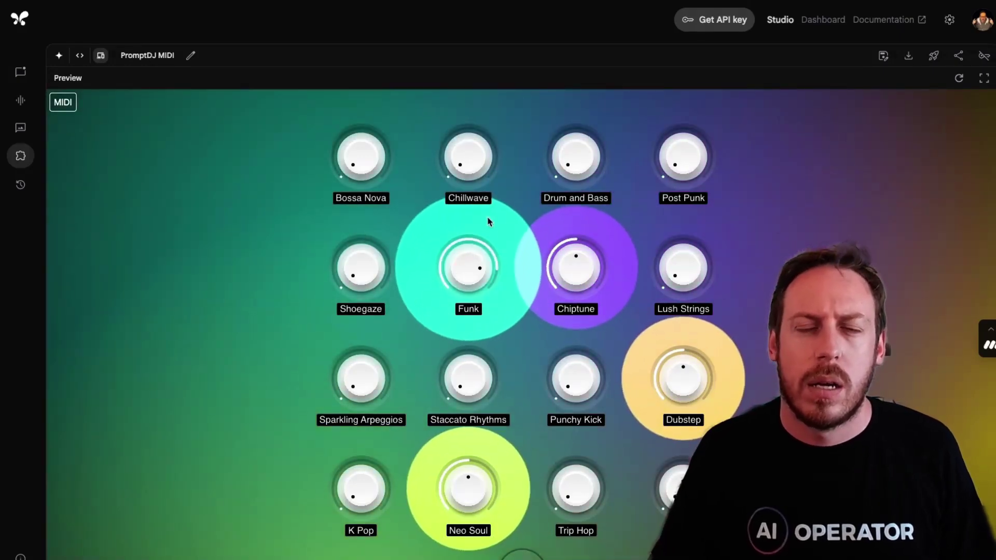
pyautogui.moveTo(583, 267); pyautogui.dragTo(583, 332)
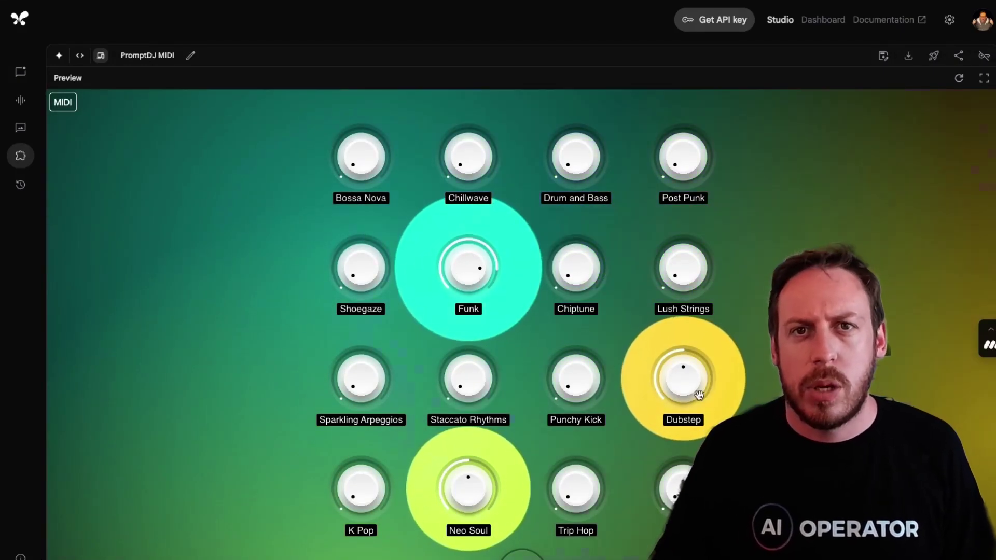
pyautogui.moveTo(685, 388); pyautogui.dragTo(687, 457)
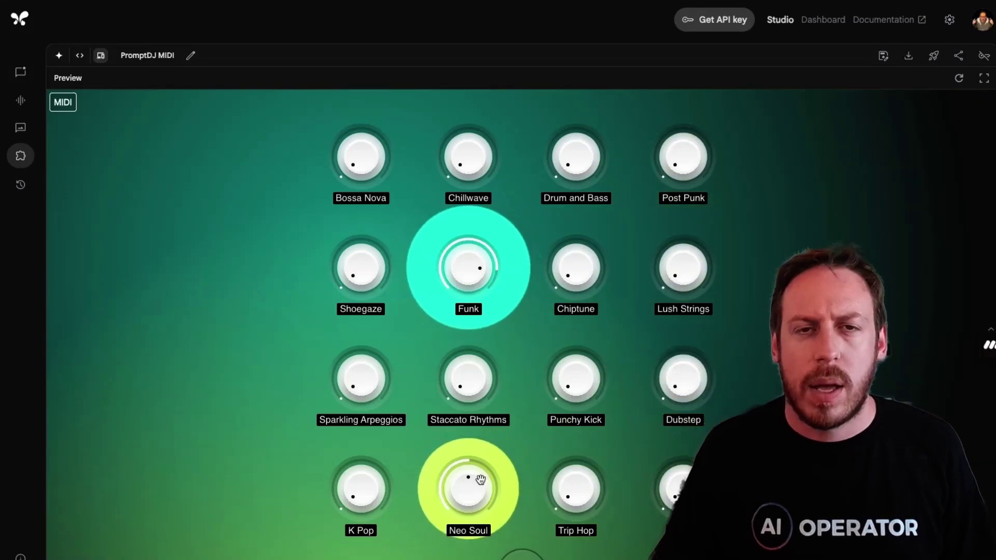
pyautogui.moveTo(475, 480); pyautogui.dragTo(302, 450)
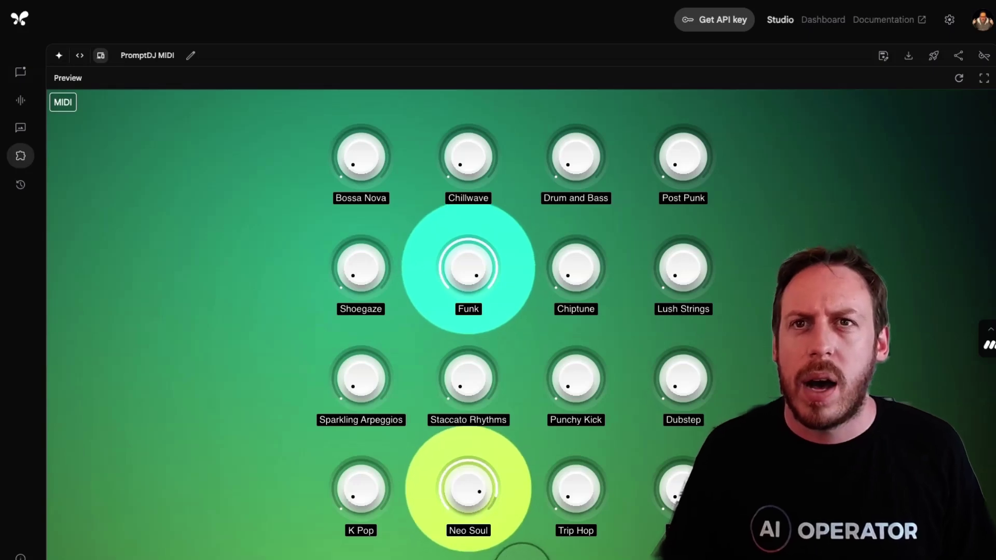
# Step: Look through the app-building page's showcase, own apps, recent apps and FAQ, ending back on the showcase
pyautogui.click(24, 161)
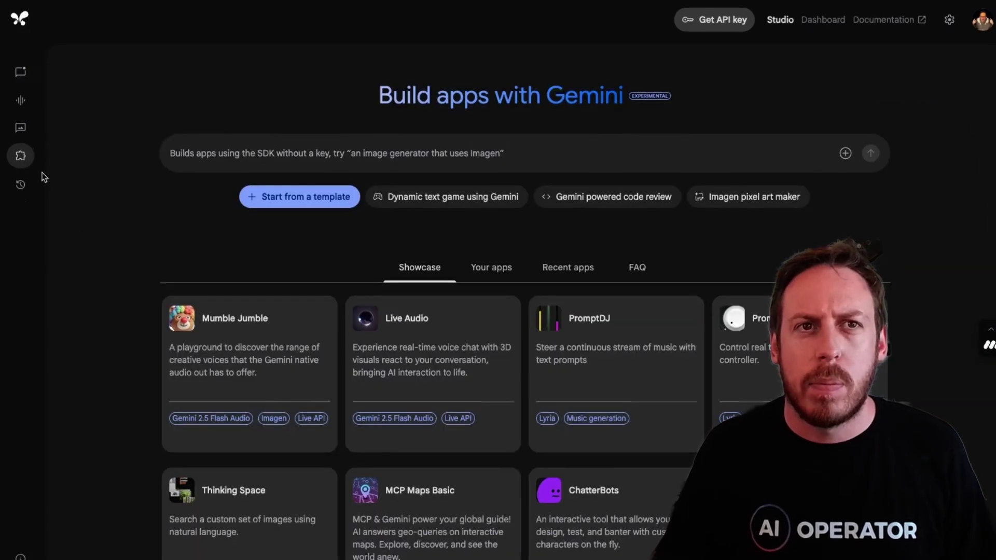
pyautogui.scroll(-6, 747, 410)
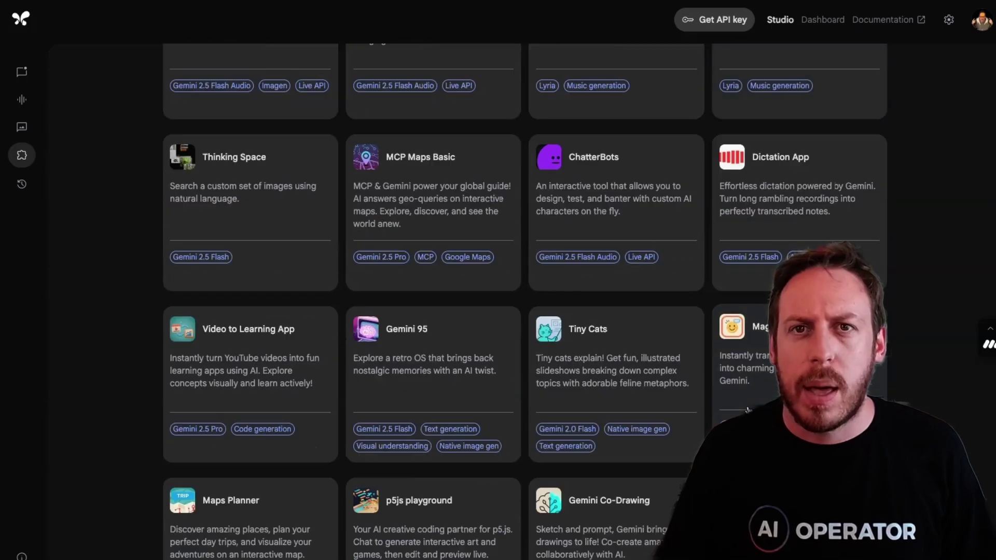
pyautogui.scroll(6, 681, 353)
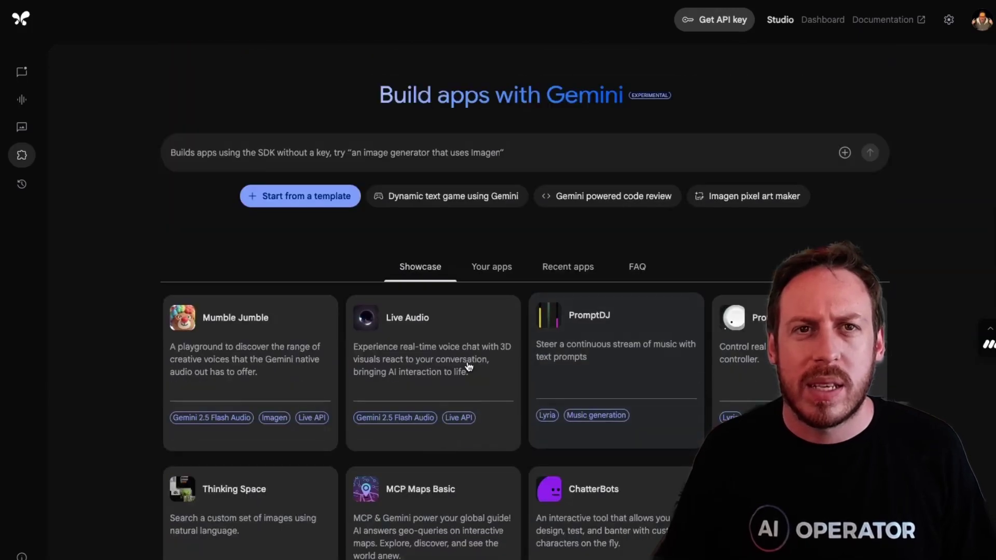
pyautogui.click(492, 267)
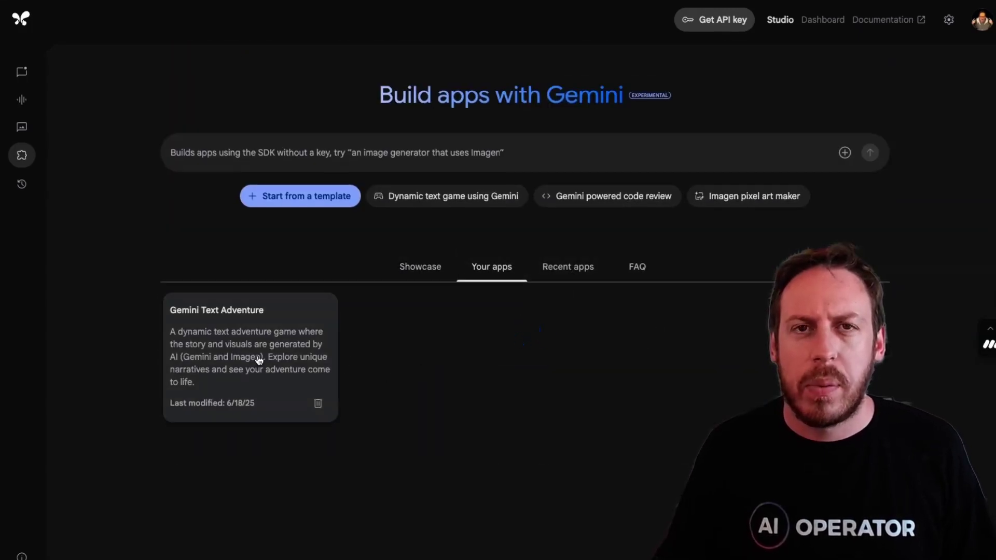
pyautogui.click(571, 268)
pyautogui.click(643, 268)
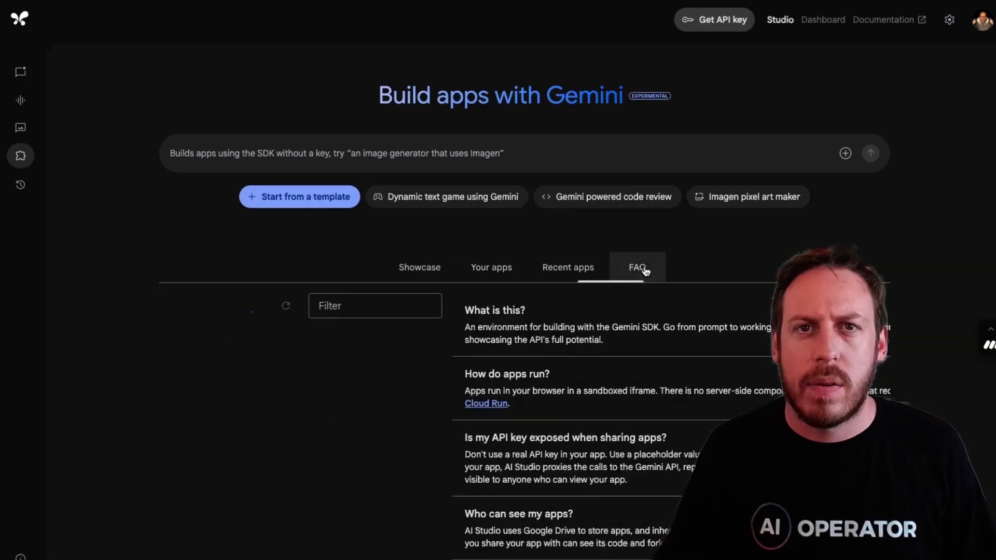
pyautogui.click(431, 270)
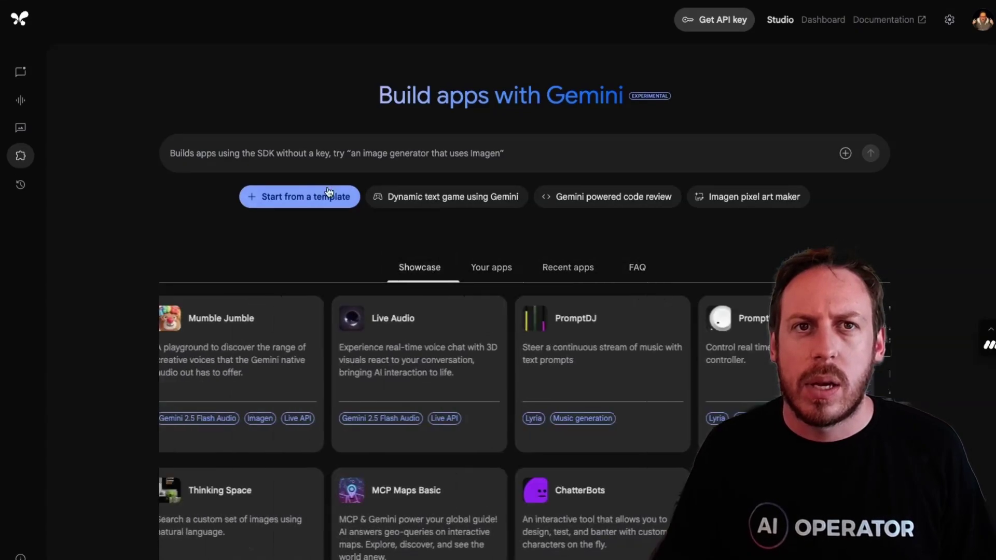
# Step: Check which file types can be attached to the app-building prompt and return to a new chat prompt
pyautogui.click(314, 198)
pyautogui.click(370, 152)
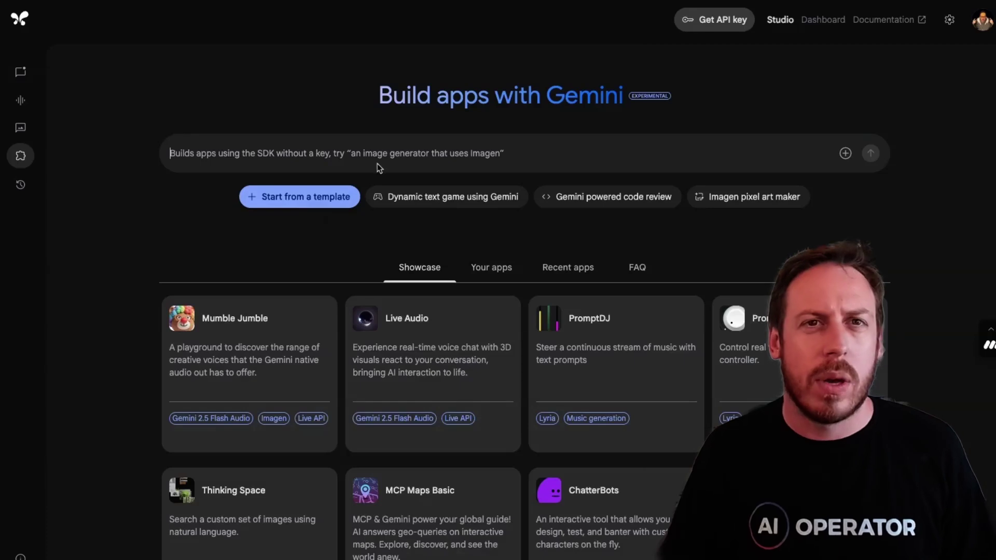
pyautogui.click(846, 152)
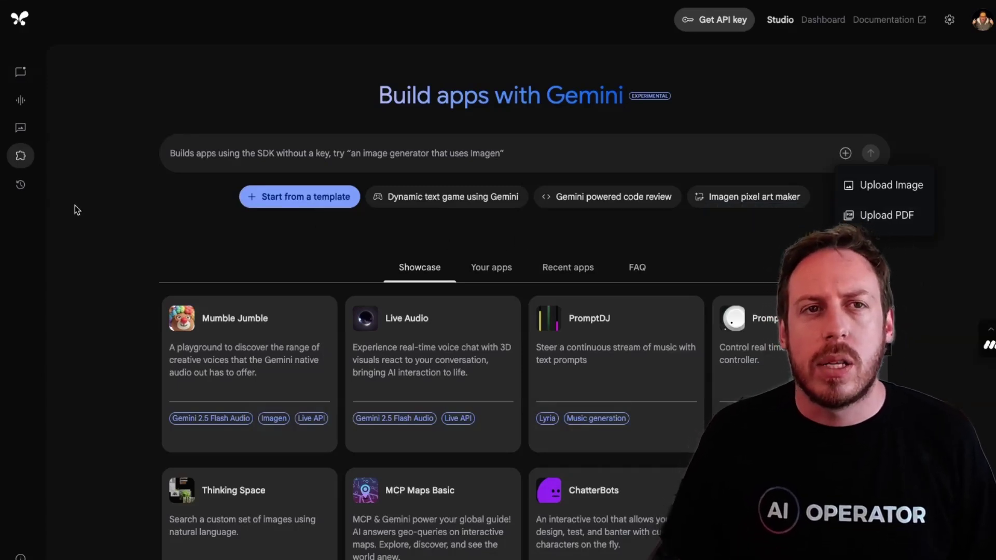
pyautogui.click(20, 72)
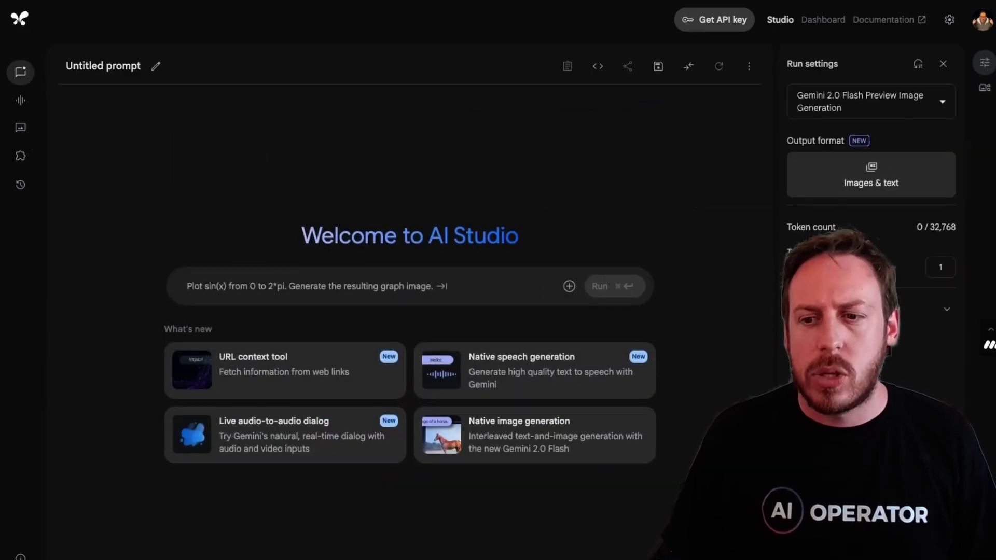